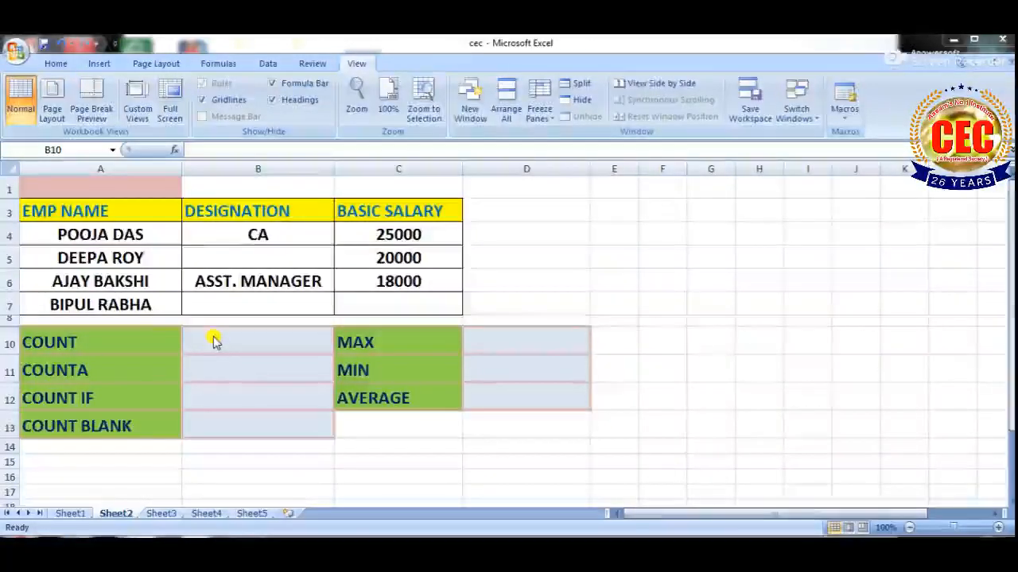
# Enter =COUNT(A3:C7) in cell B10 to count the numeric cells of the employee table.
pyautogui.click(213, 341)
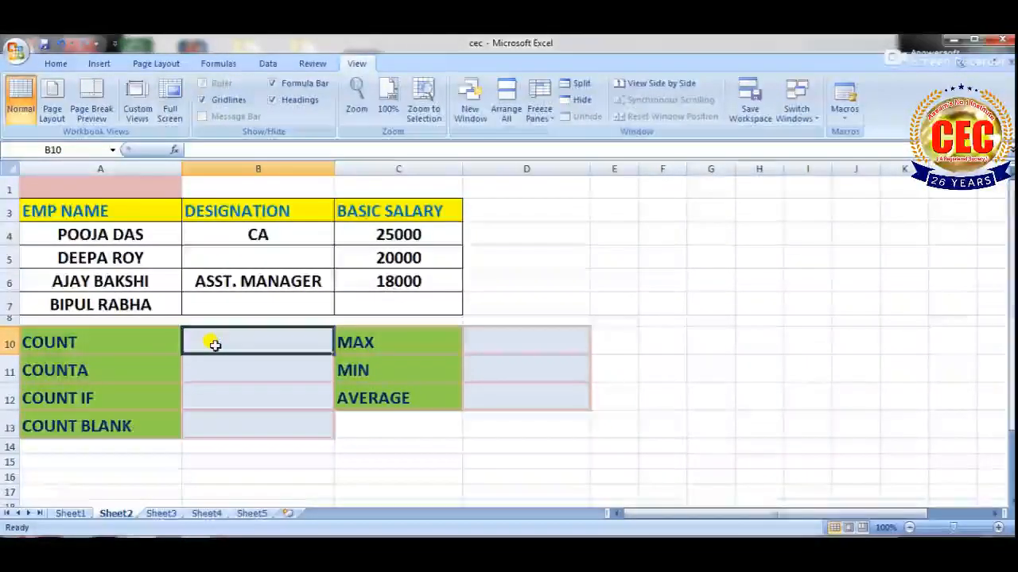
pyautogui.write('=')
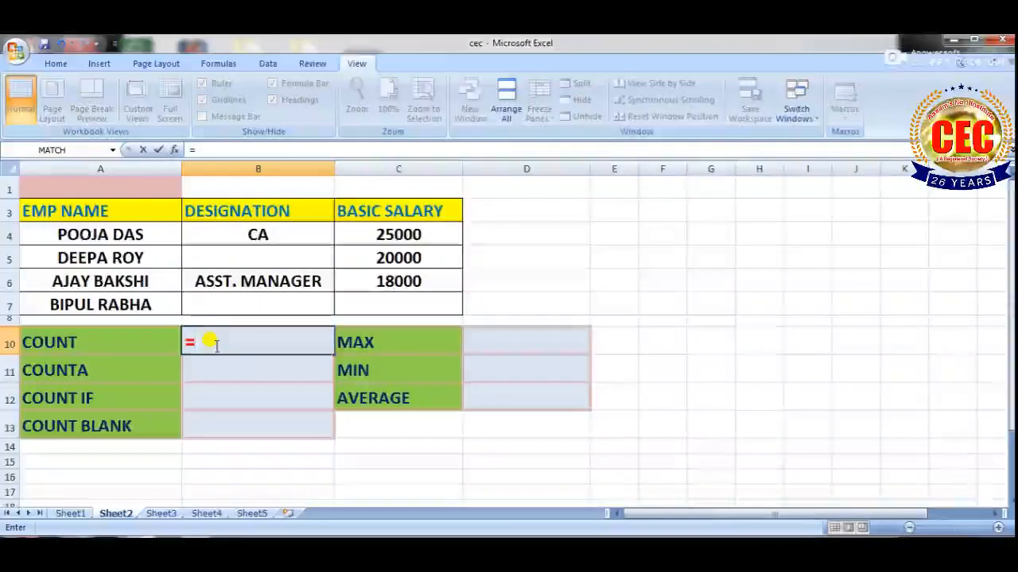
pyautogui.write('coun')
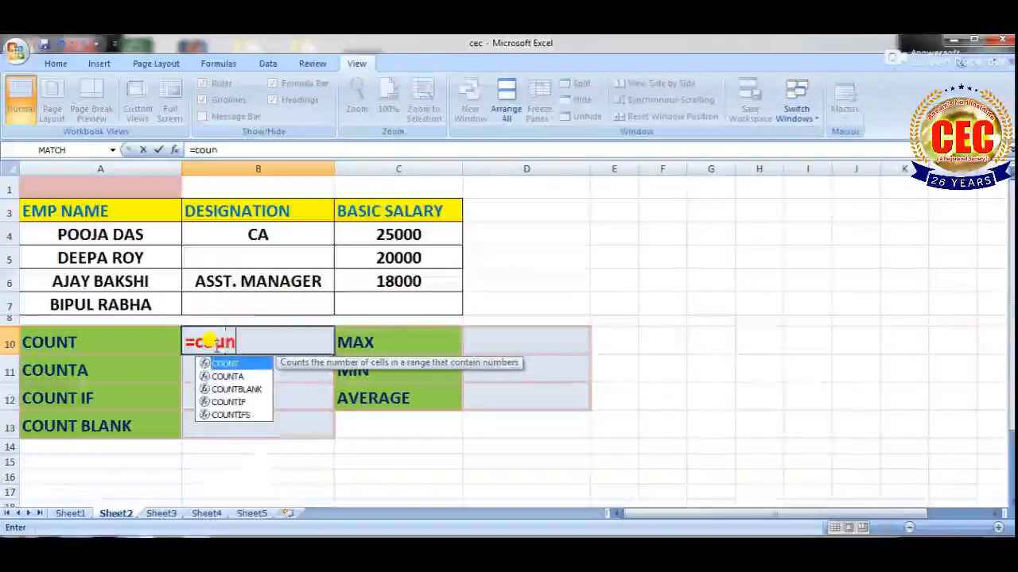
pyautogui.write('t')
pyautogui.press('Tab')
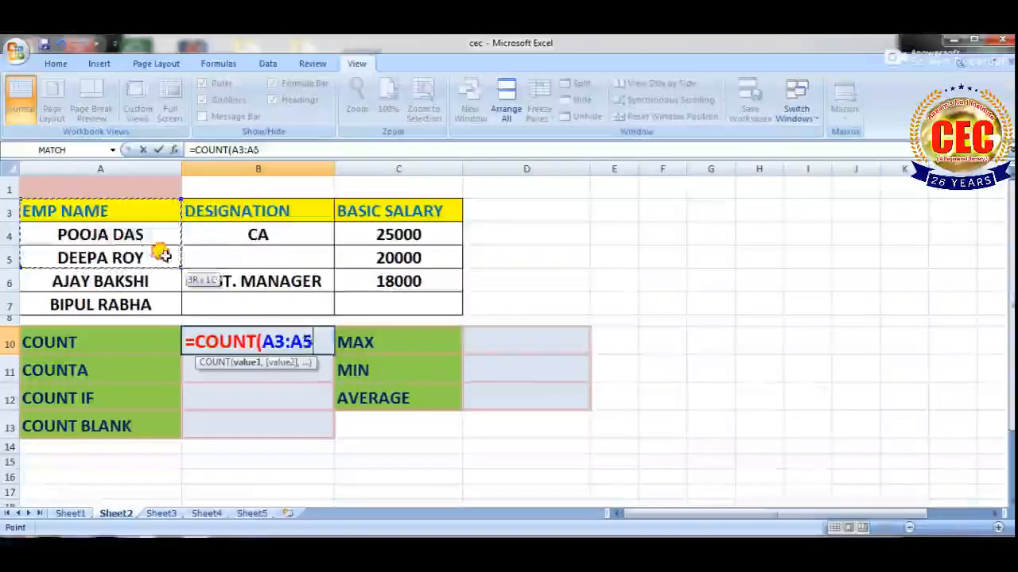
pyautogui.moveTo(271, 292); pyautogui.dragTo(352, 300)
pyautogui.click(353, 300)
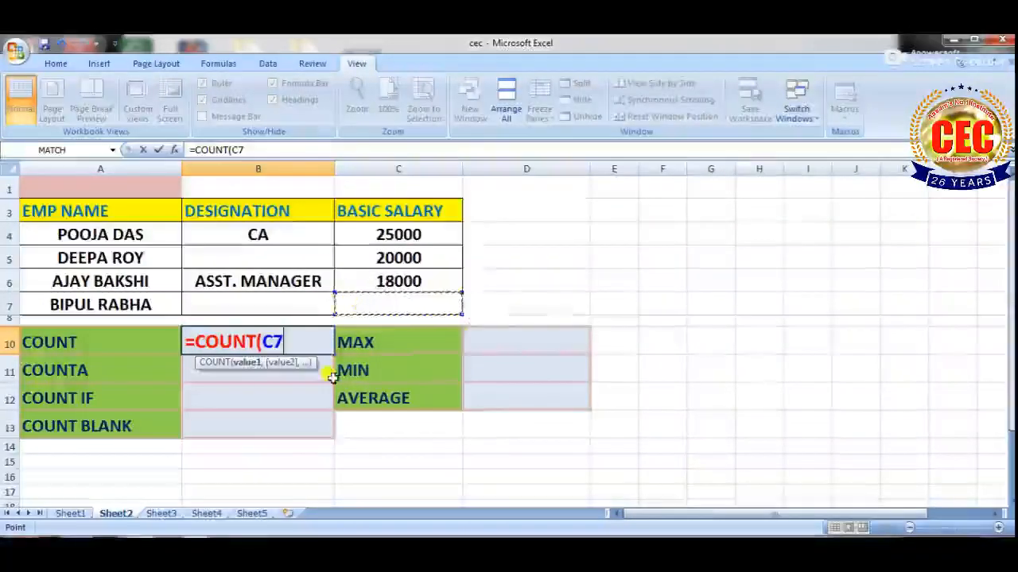
pyautogui.click(83, 206)
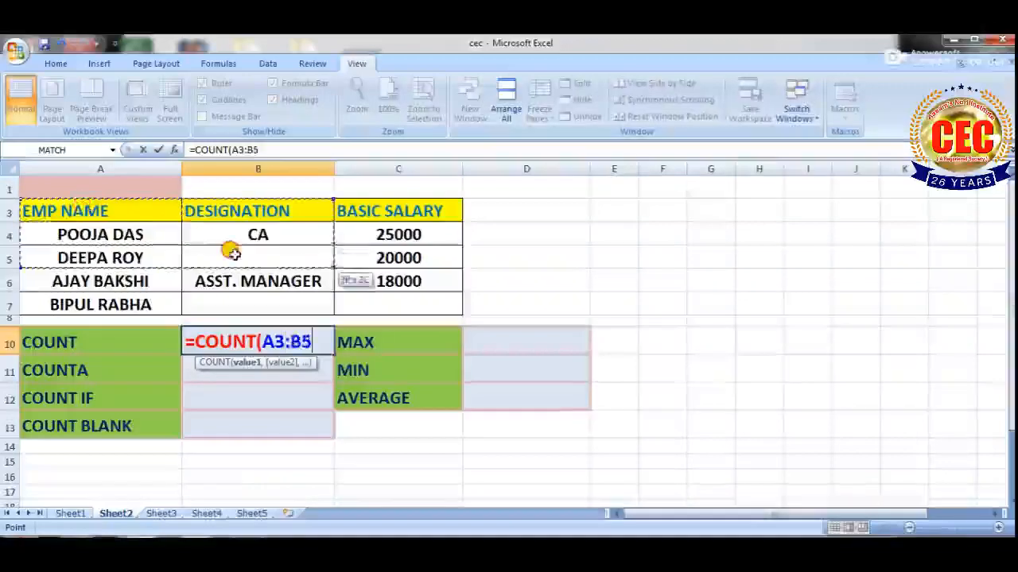
pyautogui.click(352, 299)
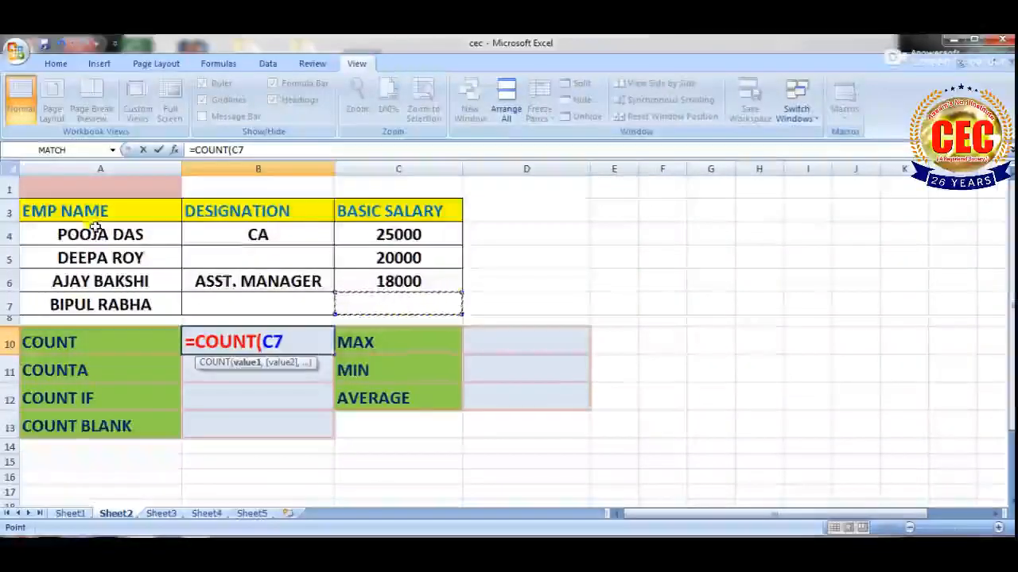
pyautogui.moveTo(95, 209); pyautogui.dragTo(352, 288)
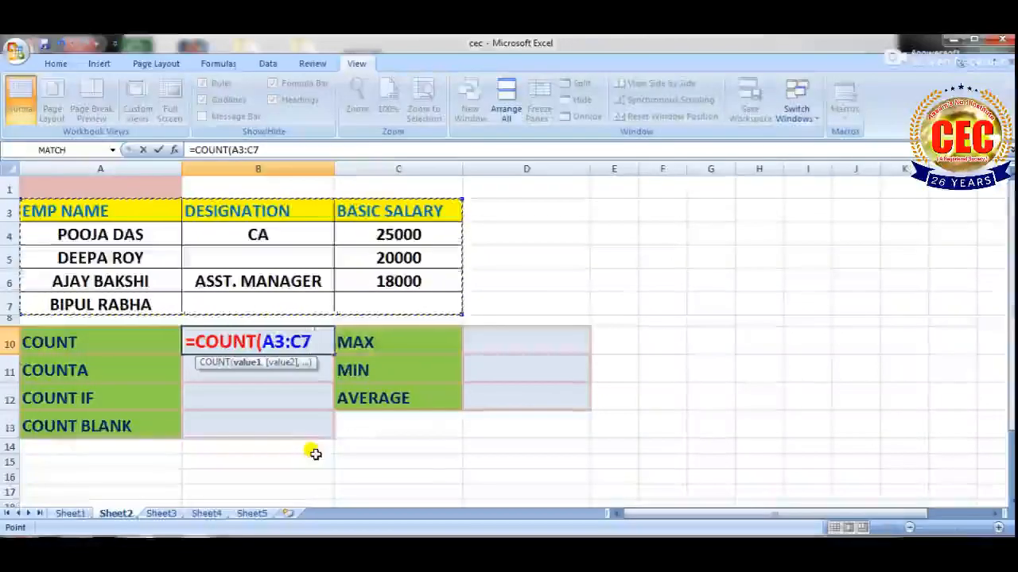
pyautogui.write(')')
pyautogui.press('Return')
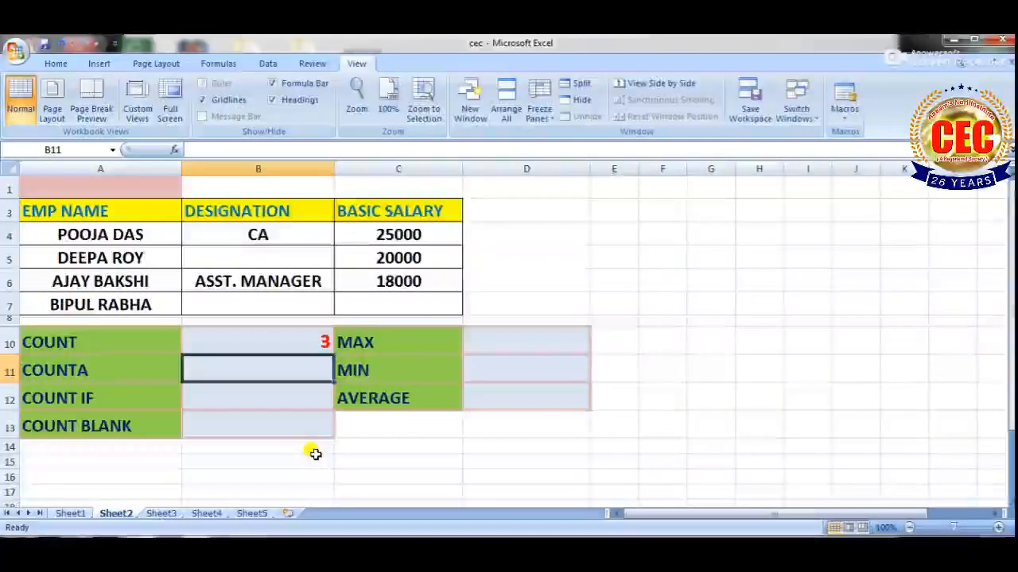
# Enter =COUNTA(A3:C7) in cell B11 to count the non-empty cells of the employee table.
pyautogui.write('=')
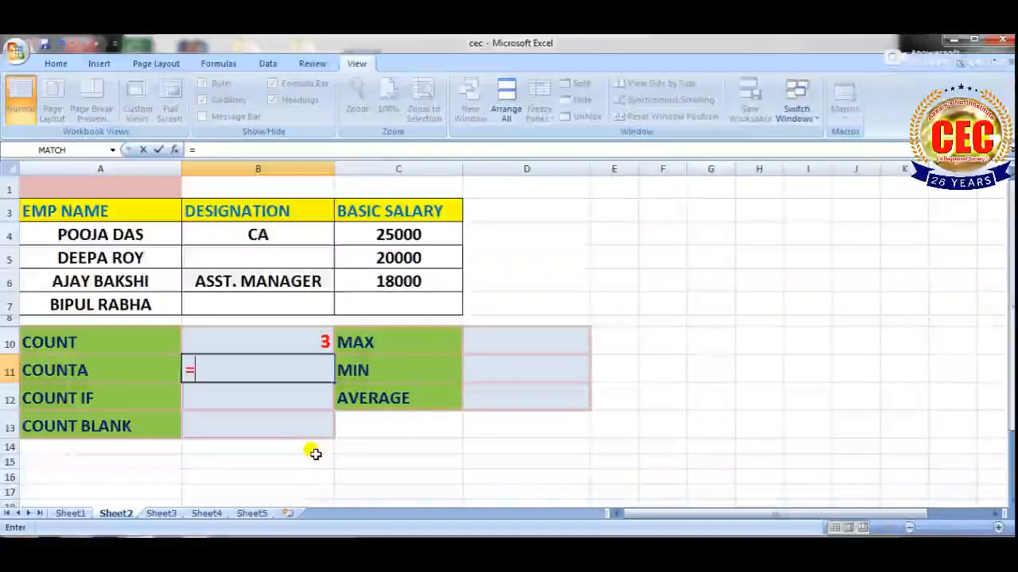
pyautogui.write('coun')
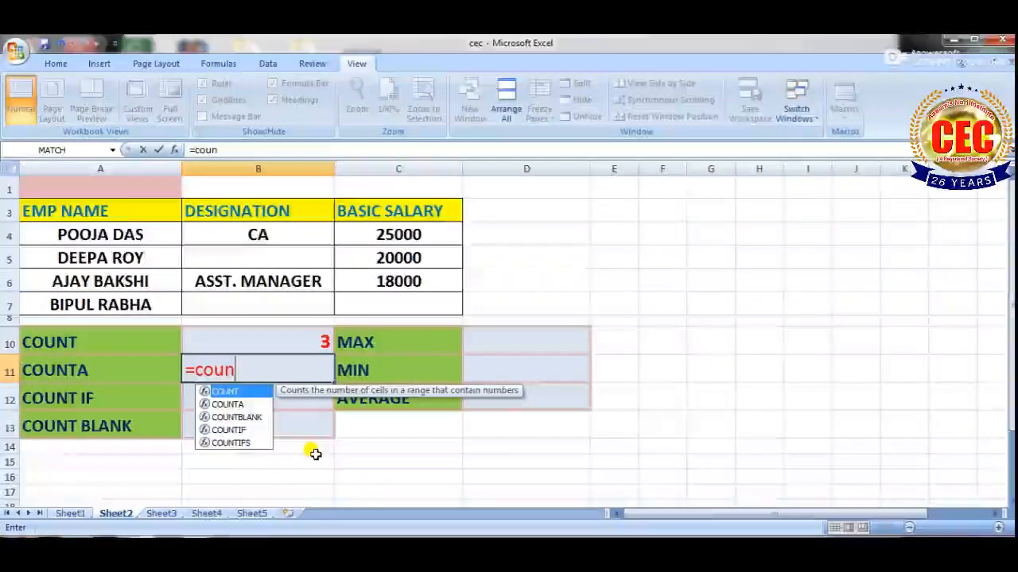
pyautogui.press('Down')
pyautogui.press('Tab')
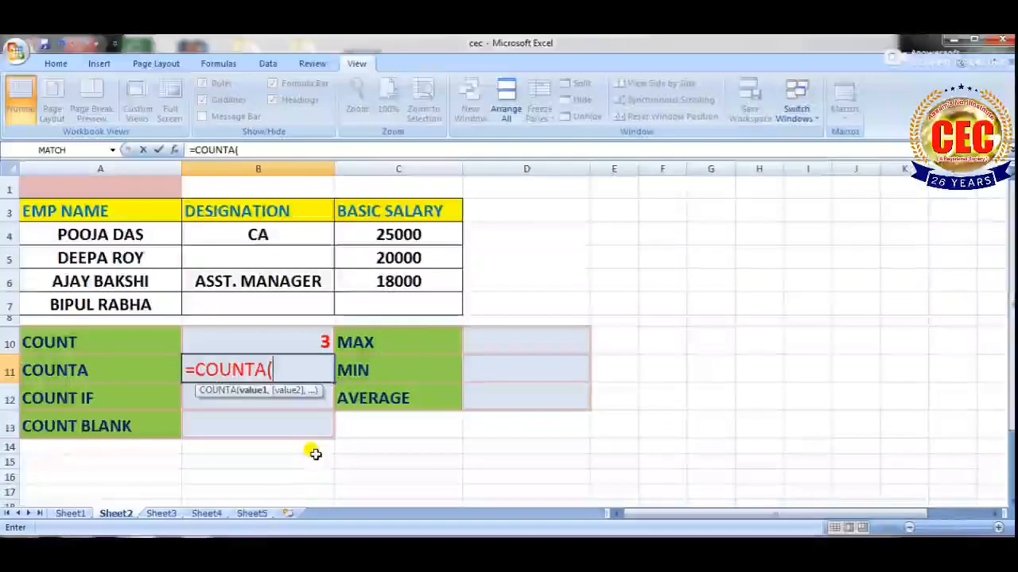
pyautogui.moveTo(51, 210); pyautogui.dragTo(355, 305)
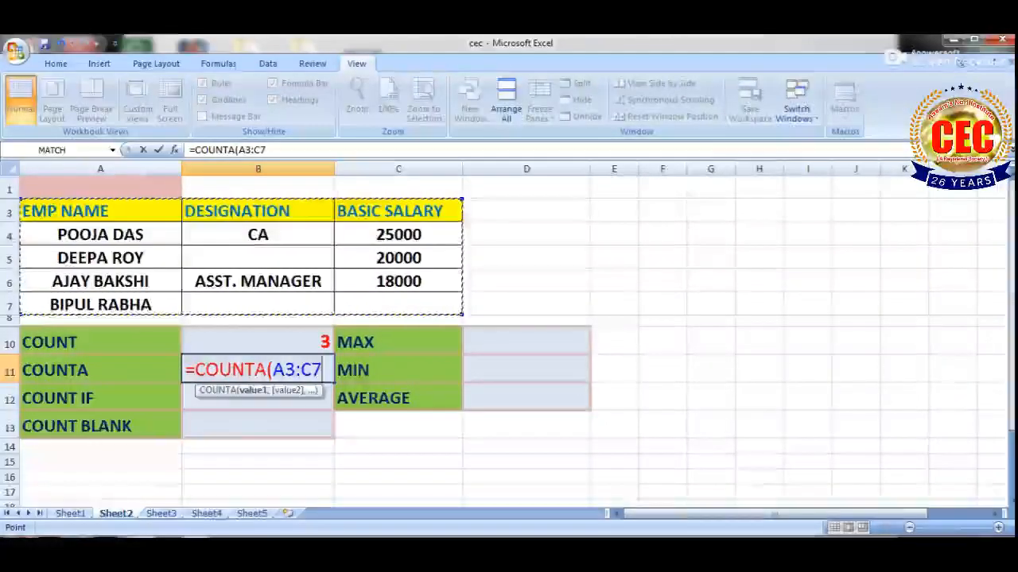
pyautogui.write(')')
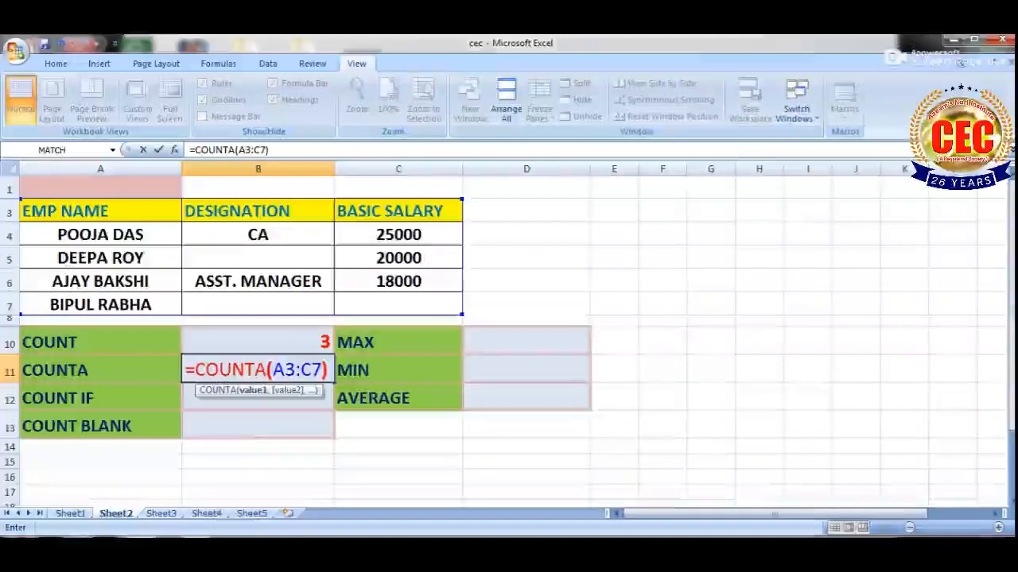
pyautogui.press('Return')
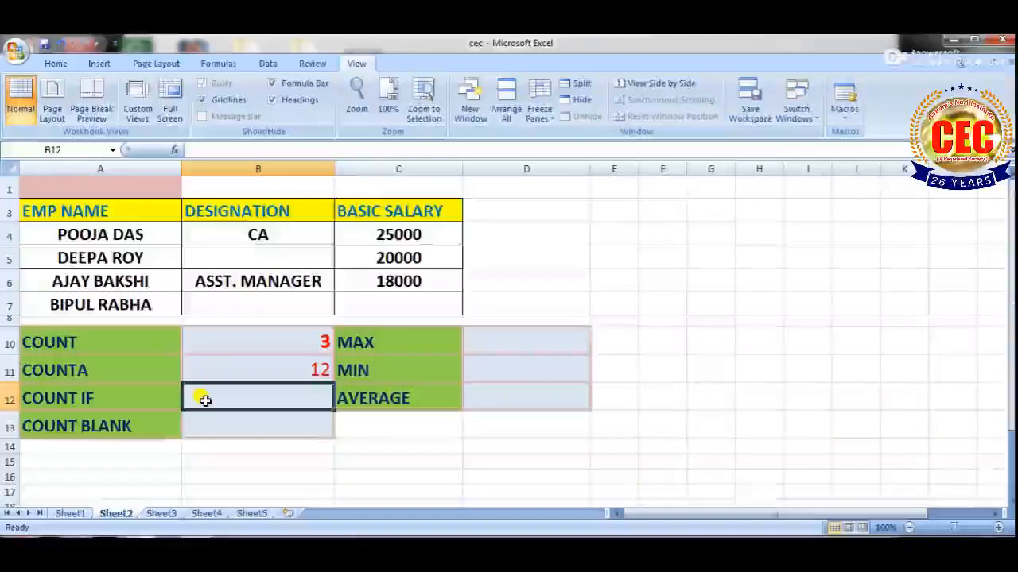
# Start a COUNTIF formula in cell B12 with the employee table A3:C7 as its range.
pyautogui.write('=')
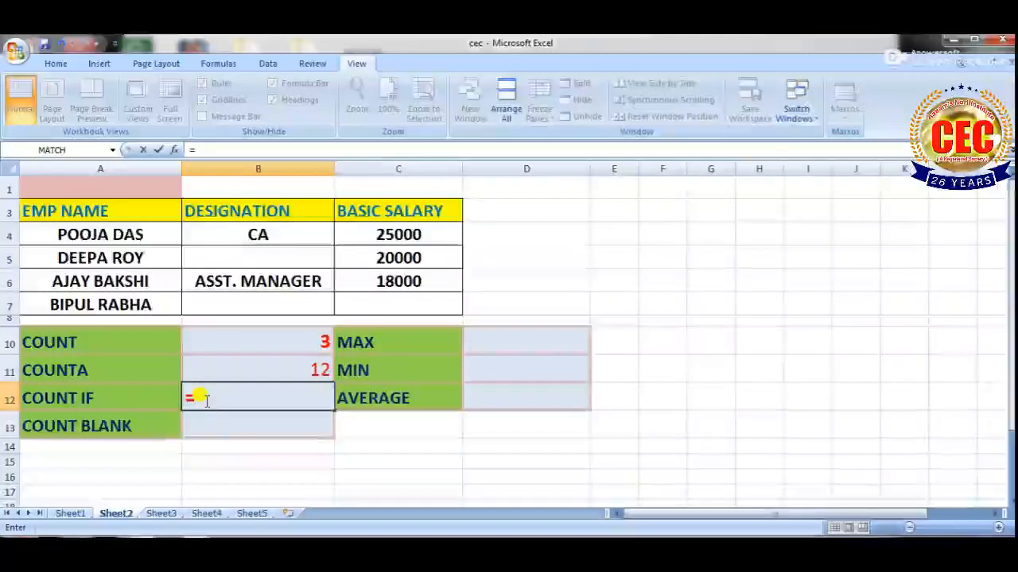
pyautogui.write('cou')
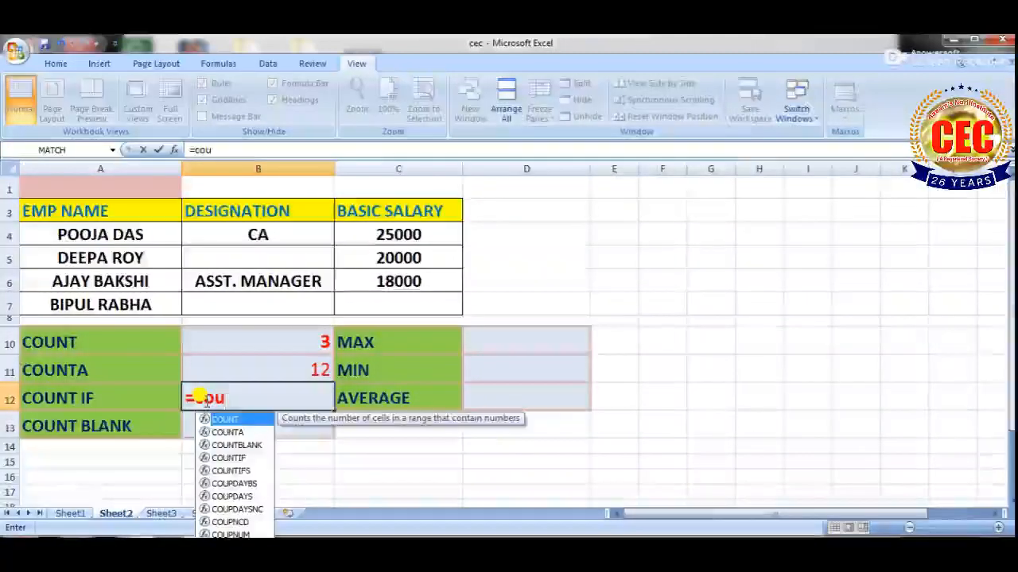
pyautogui.write('n')
pyautogui.press('Down')
pyautogui.press('Down')
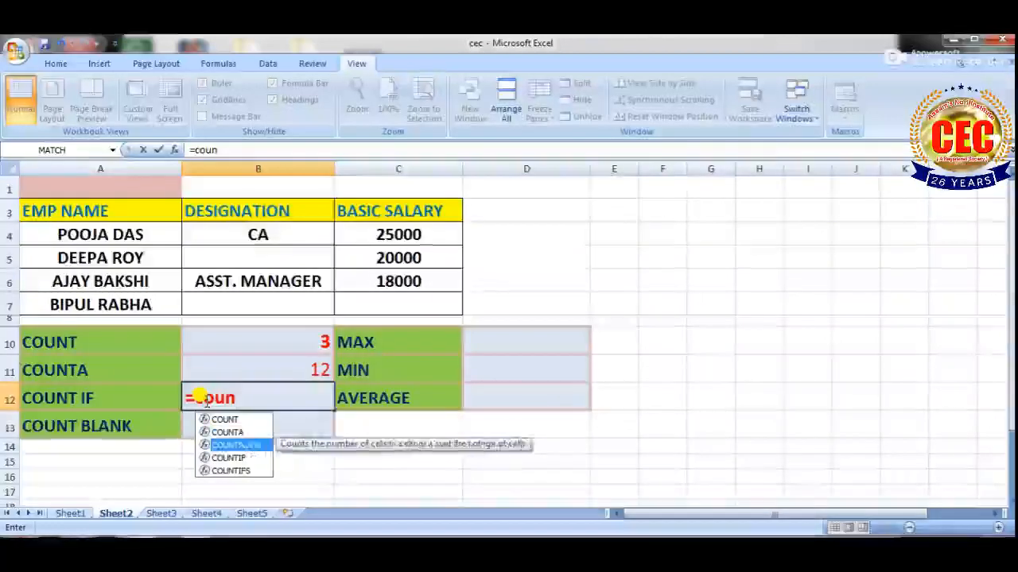
pyautogui.press('Down')
pyautogui.press('Tab')
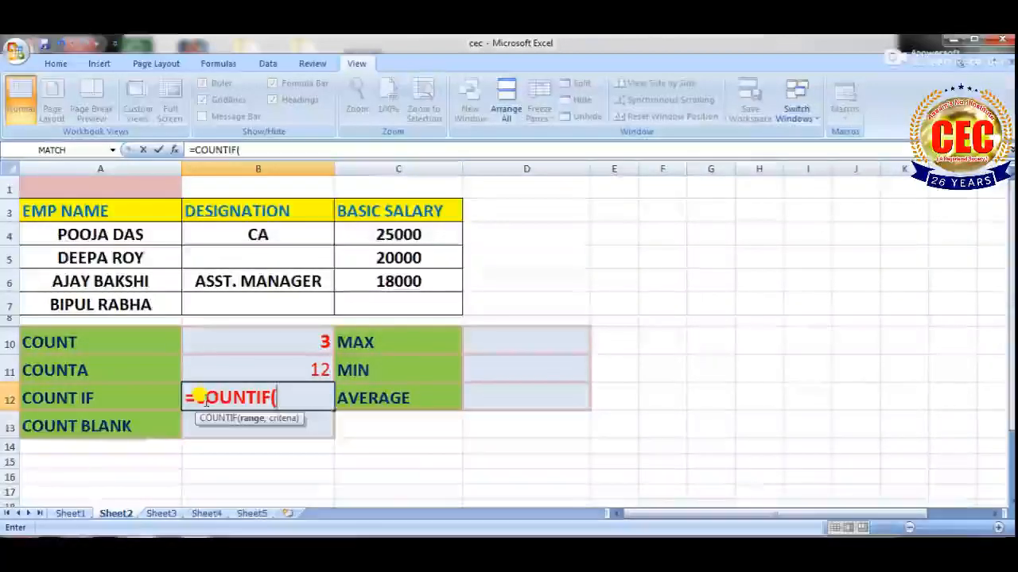
pyautogui.click(59, 217)
pyautogui.click(65, 213)
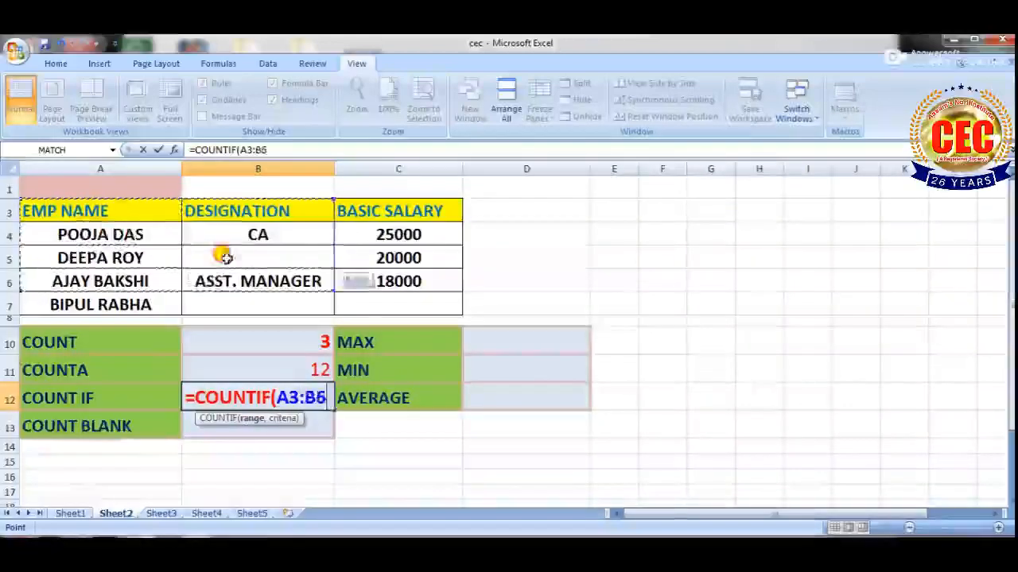
pyautogui.moveTo(225, 257); pyautogui.dragTo(345, 295)
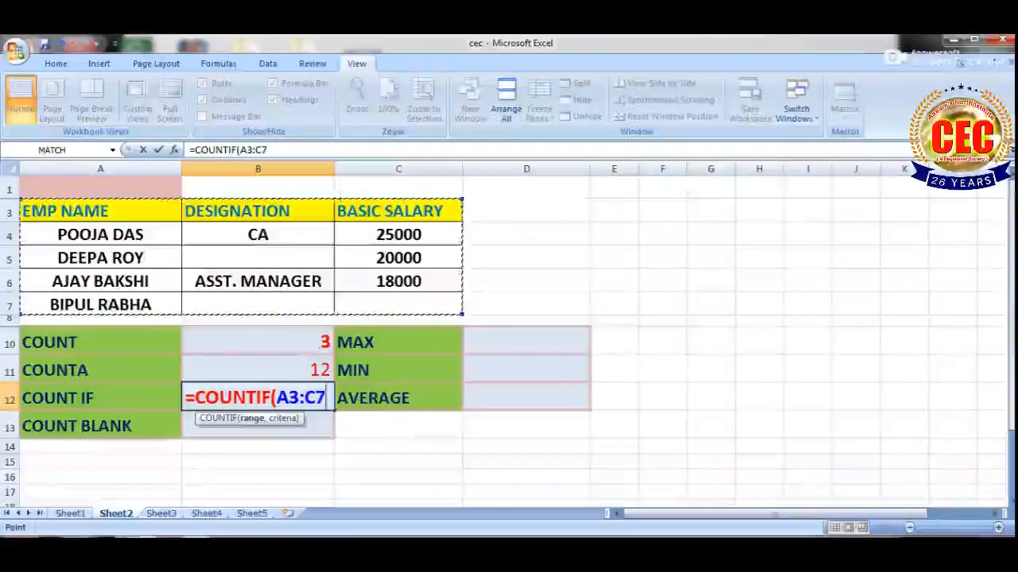
# Complete the COUNTIF formula in B12 with the criterion "<20000" and review the entered formula.
pyautogui.press('shift')
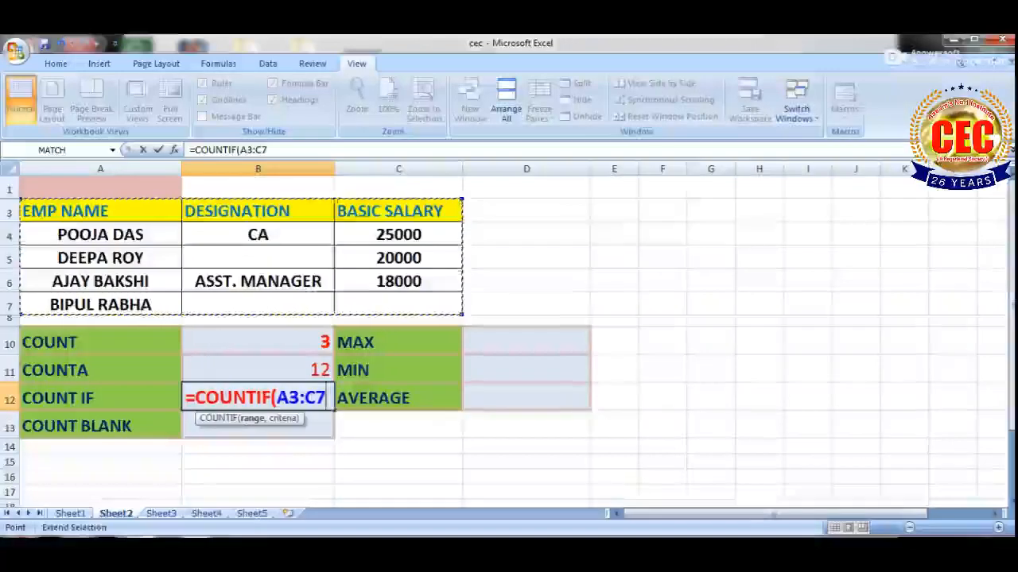
pyautogui.write(',')
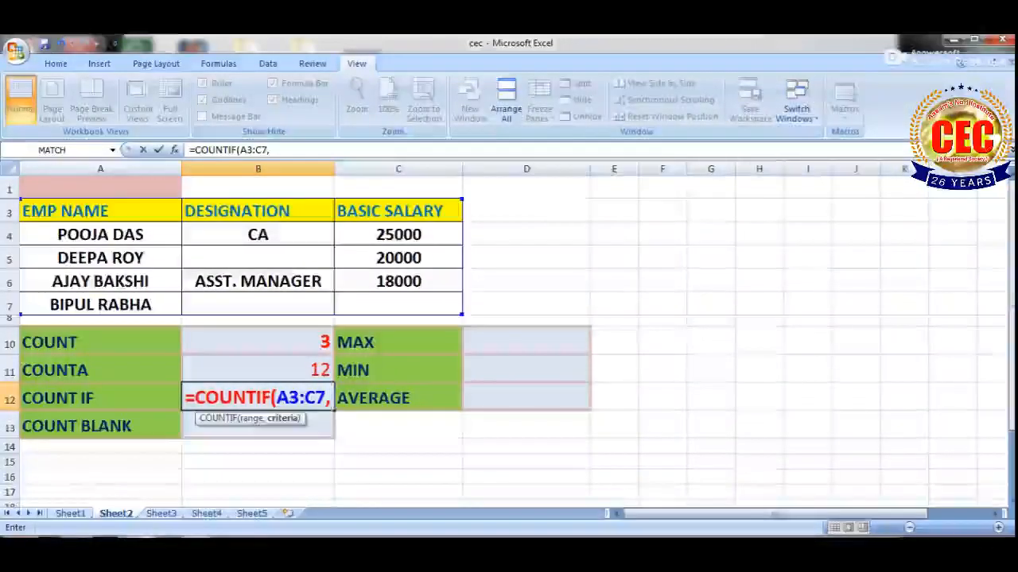
pyautogui.write('"')
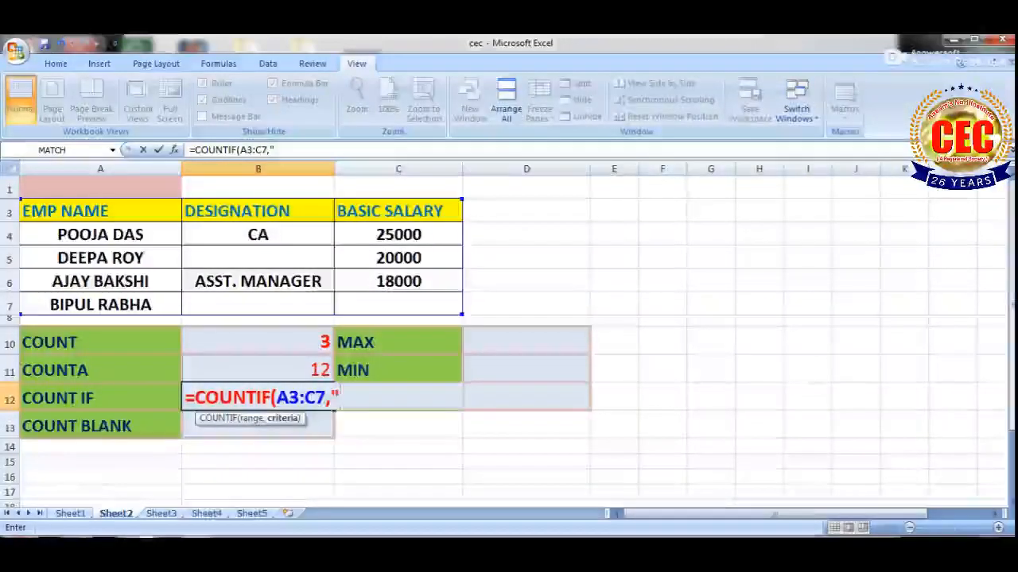
pyautogui.write('<')
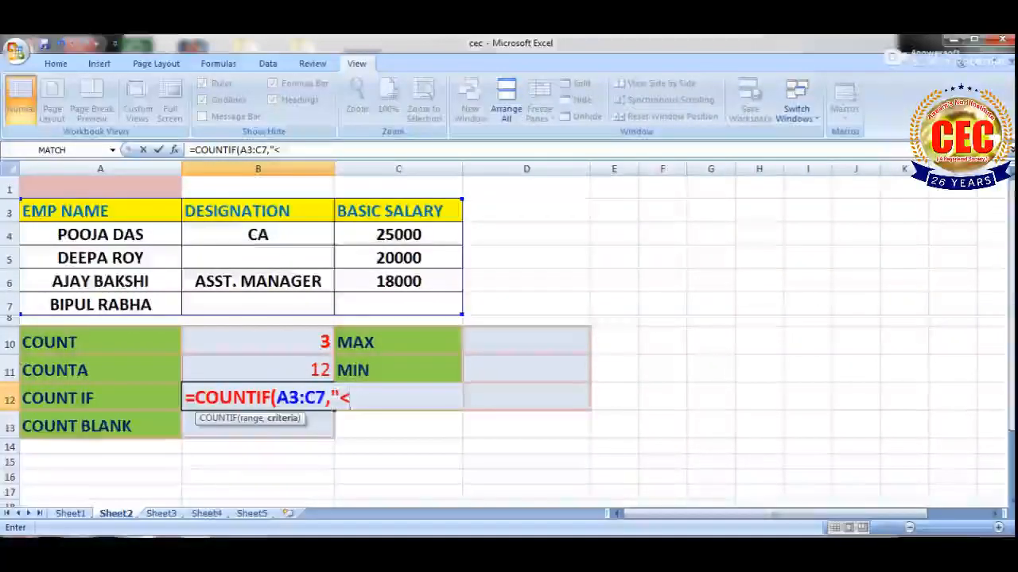
pyautogui.write('20000')
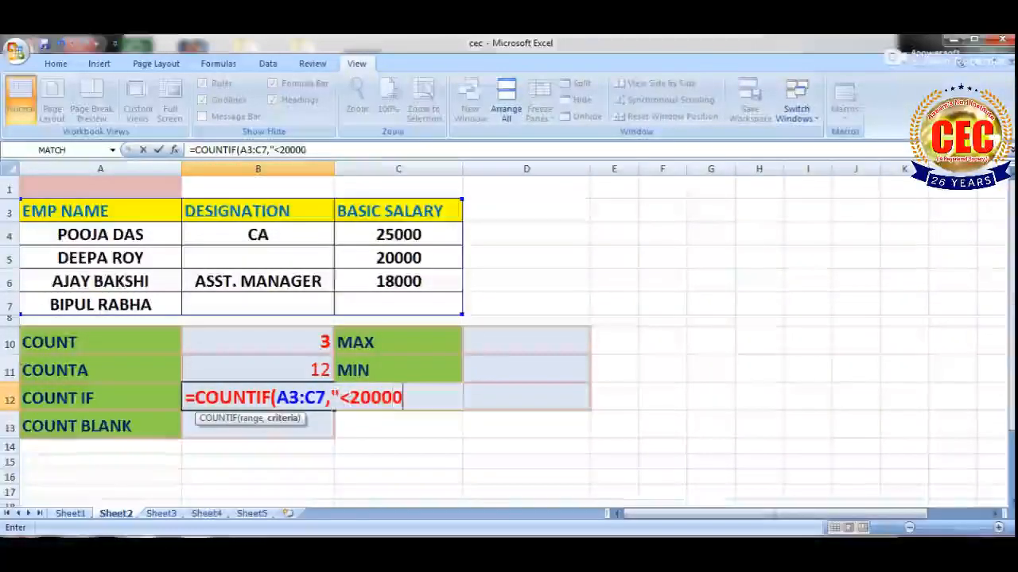
pyautogui.write('"')
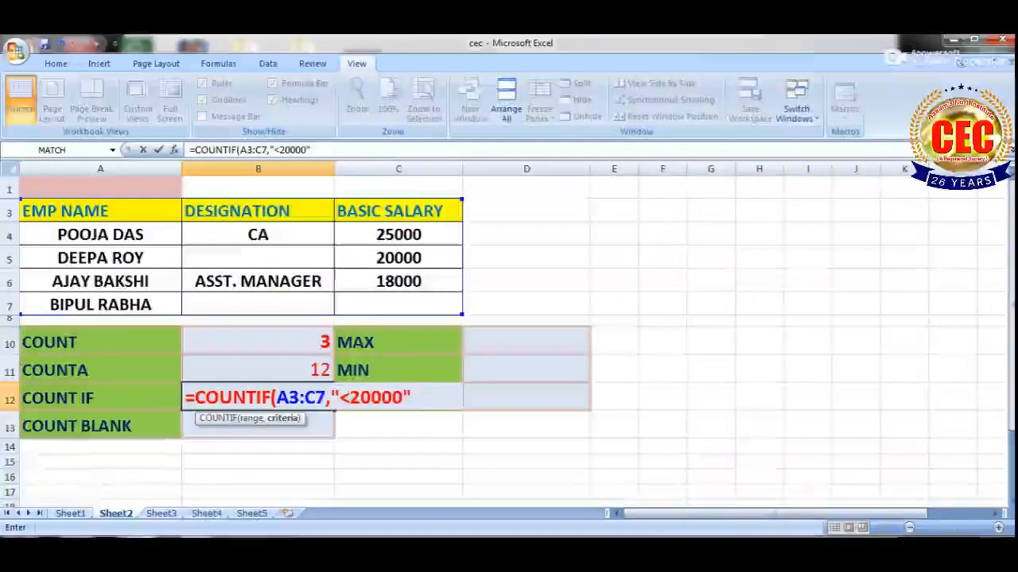
pyautogui.write(')')
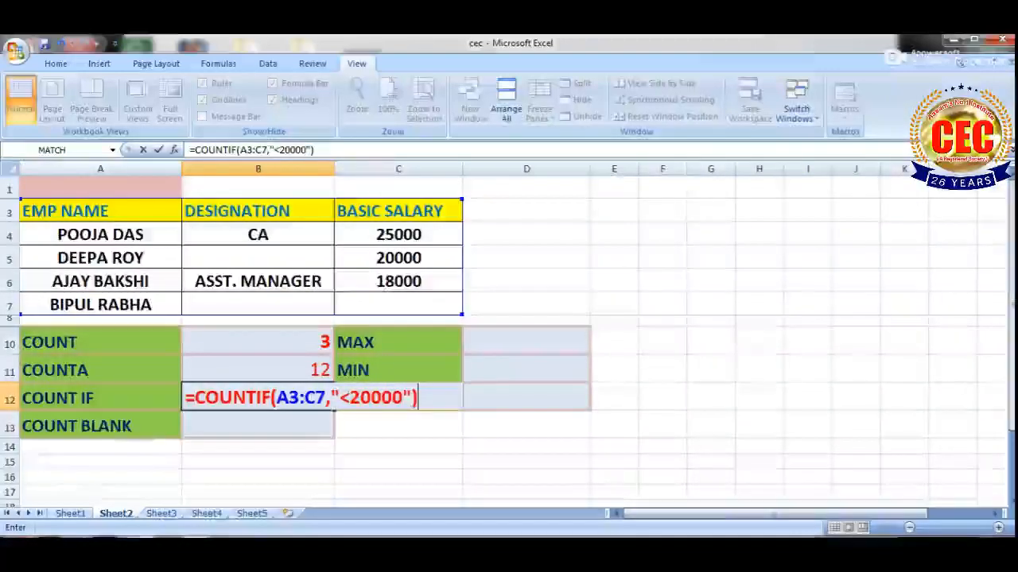
pyautogui.press('Return')
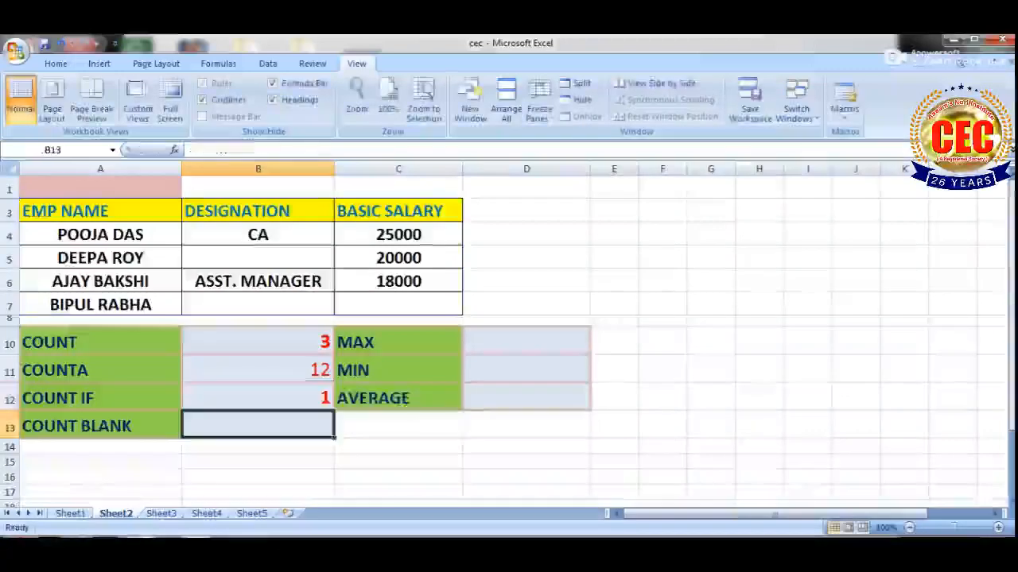
pyautogui.click(262, 398)
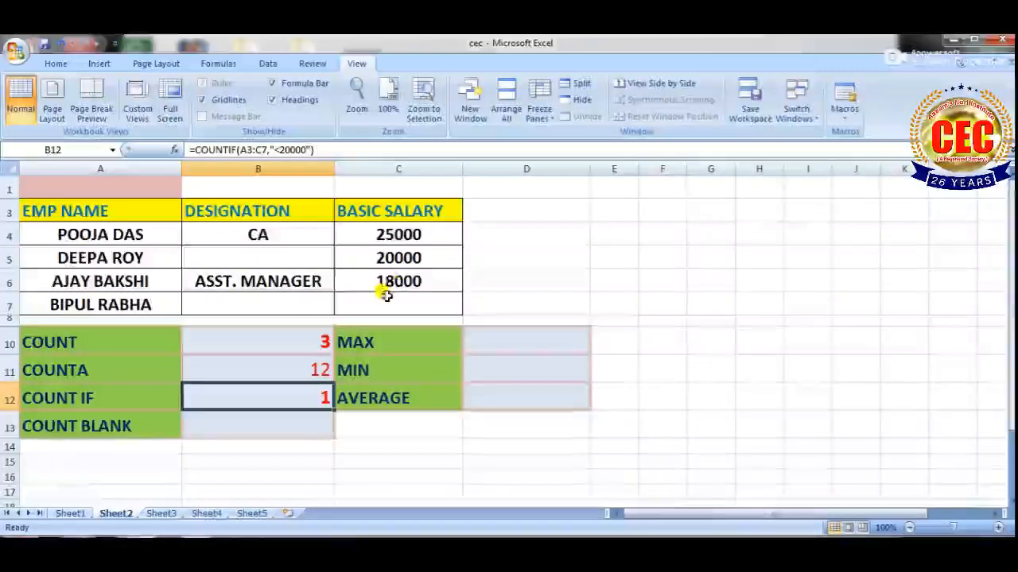
# Enter =COUNTBLANK(A3:C7) in cell B13 to count the empty cells of the employee table.
pyautogui.click(256, 426)
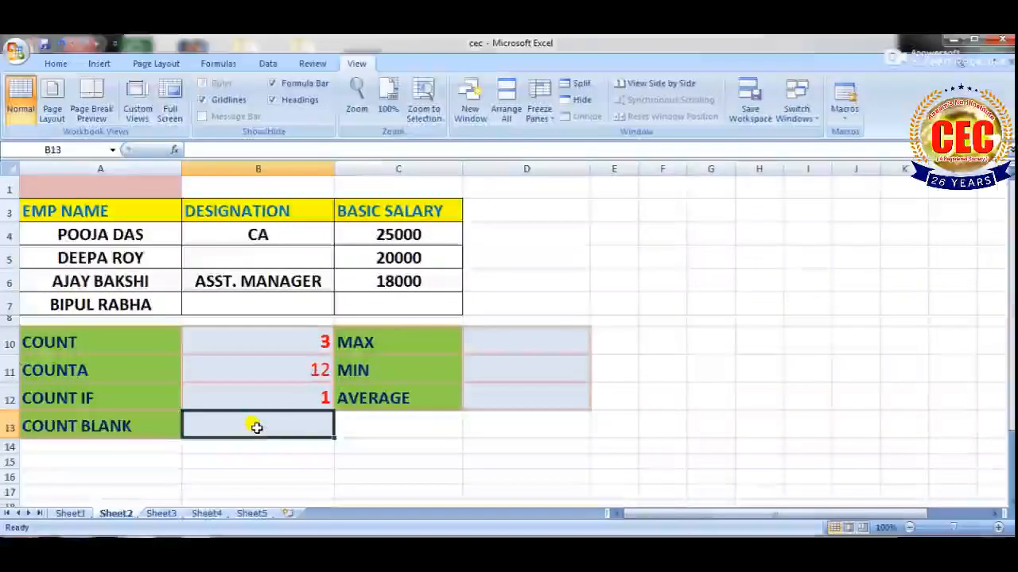
pyautogui.write('=c')
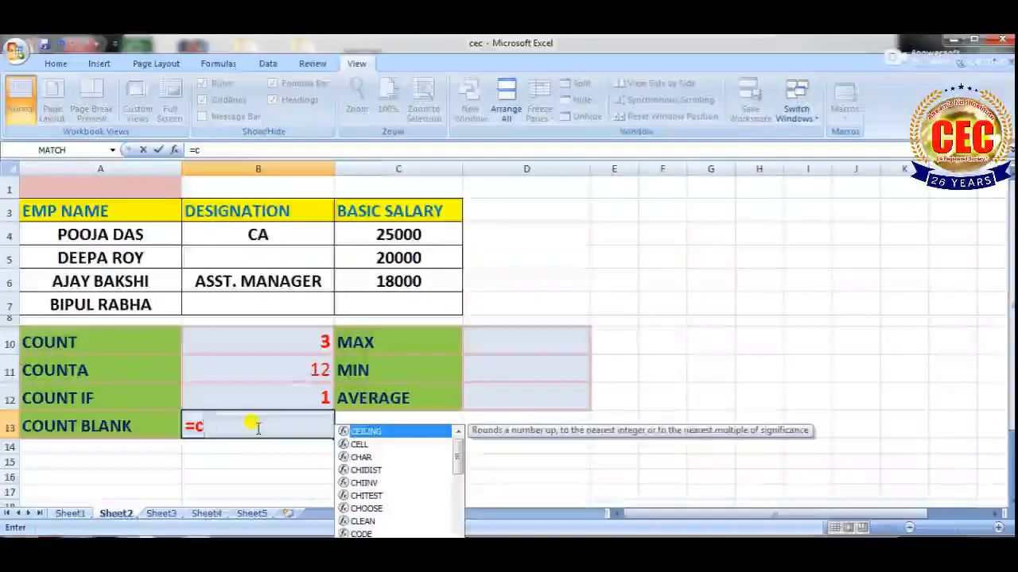
pyautogui.write('ount')
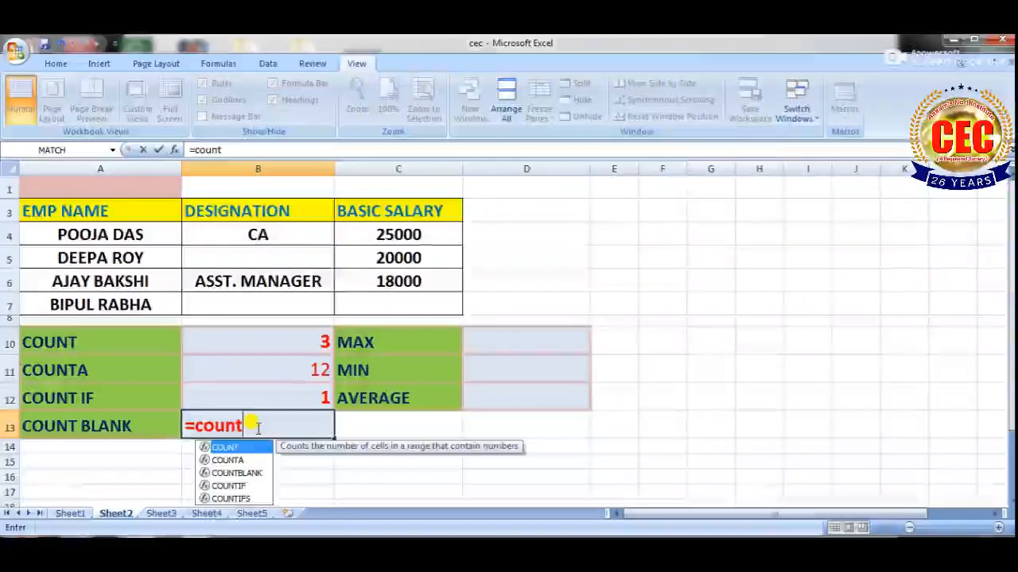
pyautogui.press('Down')
pyautogui.press('Down')
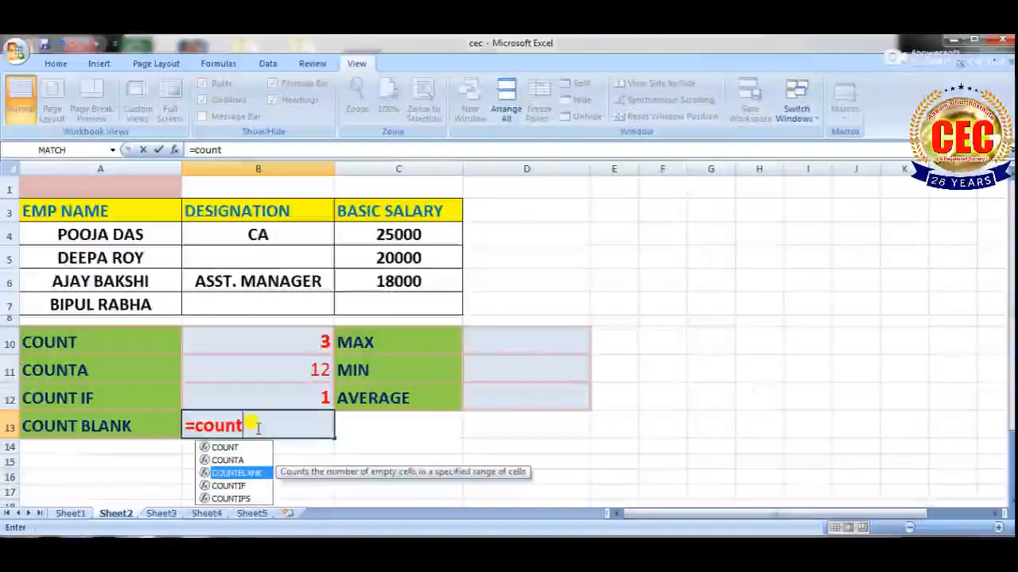
pyautogui.press('Tab')
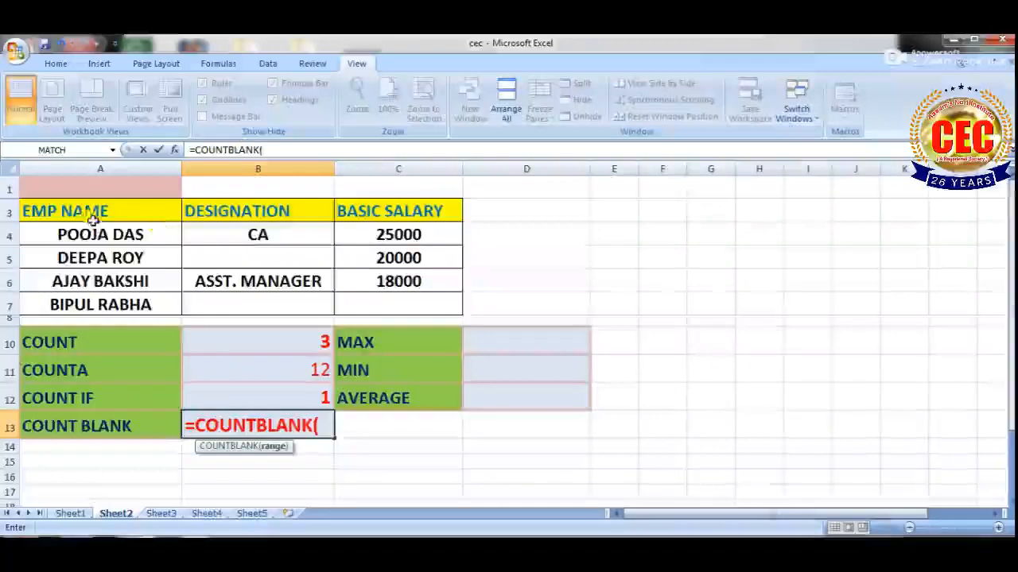
pyautogui.moveTo(89, 210); pyautogui.dragTo(357, 302)
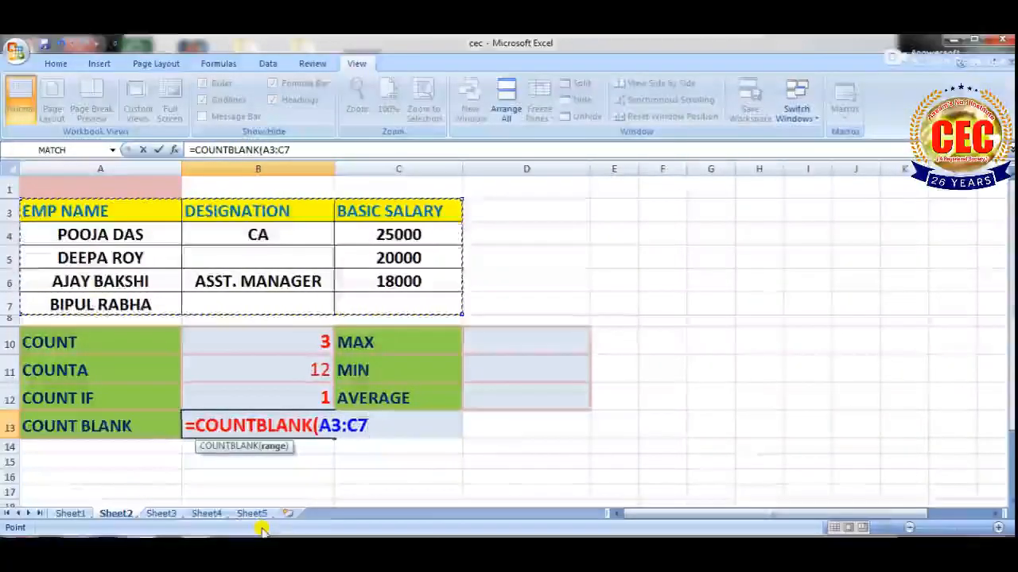
pyautogui.write(')')
pyautogui.press('Return')
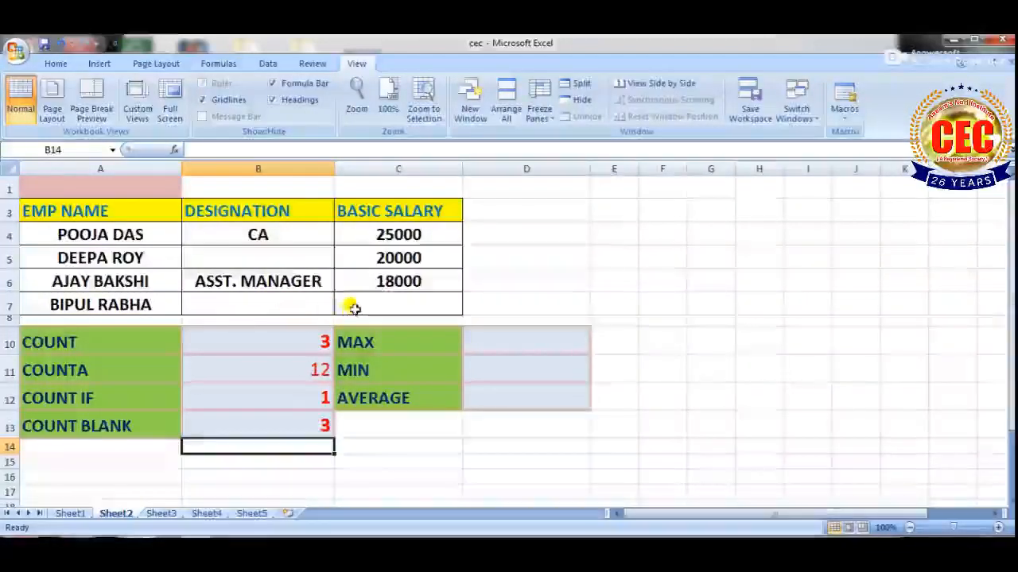
# Enter =MAX(C4:C6) in cell D10 to find the highest basic salary.
pyautogui.click(481, 334)
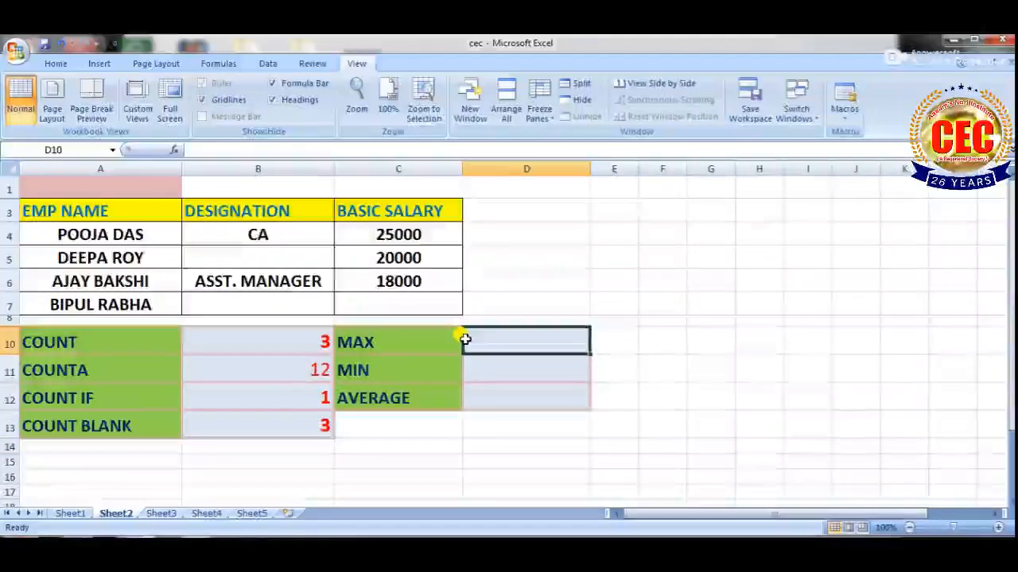
pyautogui.write('=')
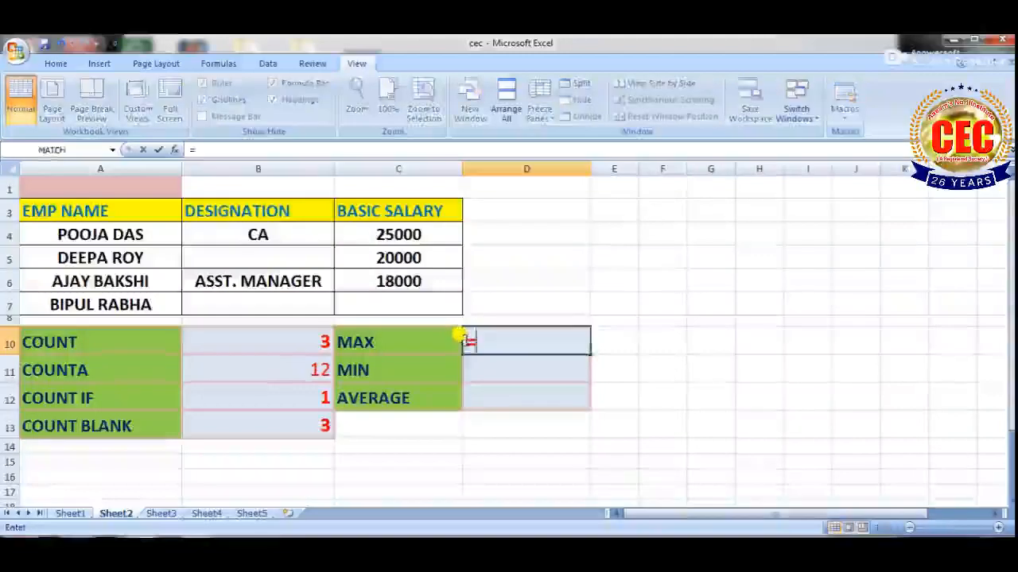
pyautogui.write('max(')
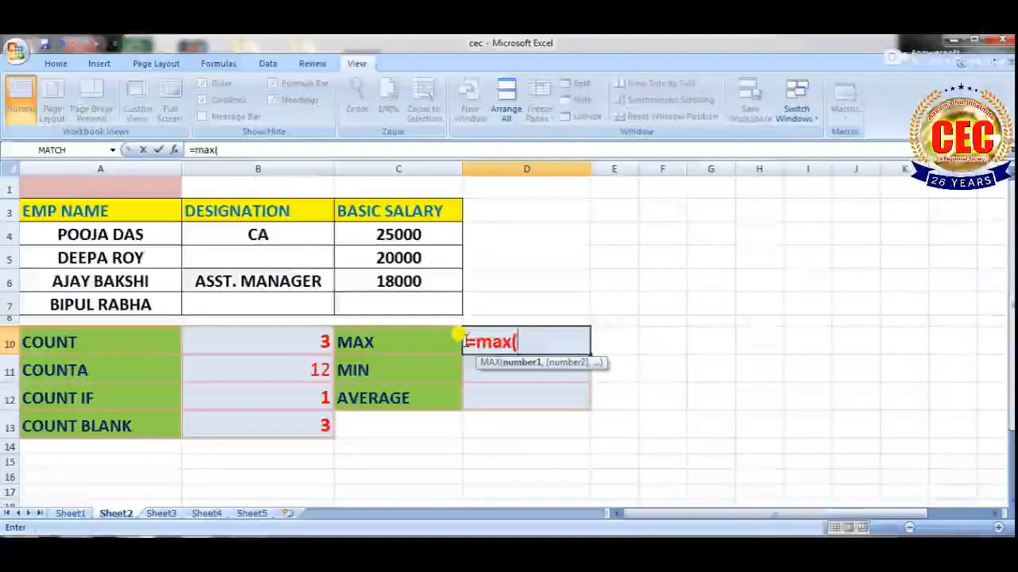
pyautogui.moveTo(370, 230); pyautogui.dragTo(365, 279)
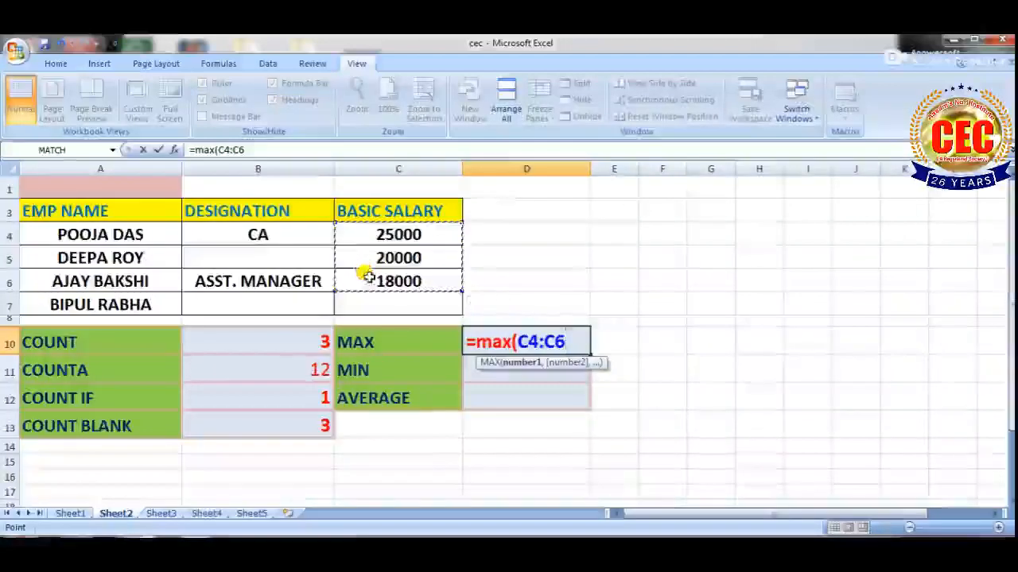
pyautogui.write(')')
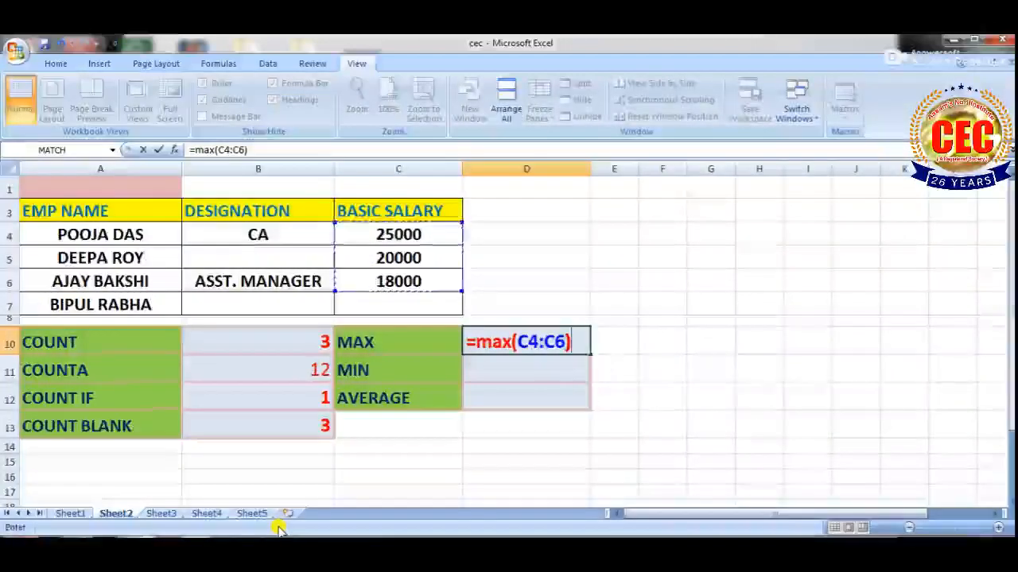
pyautogui.press('Return')
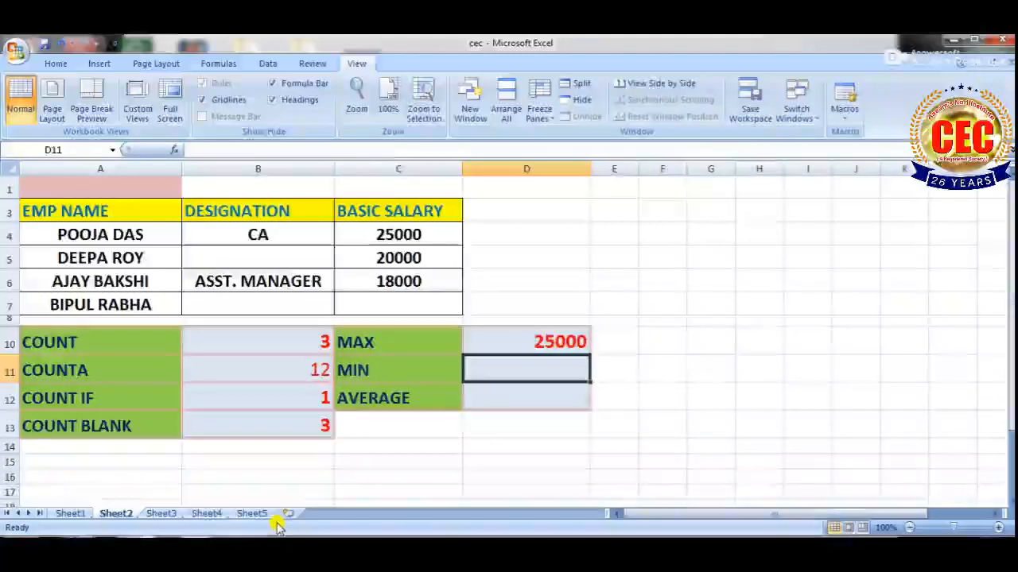
pyautogui.write('mi')
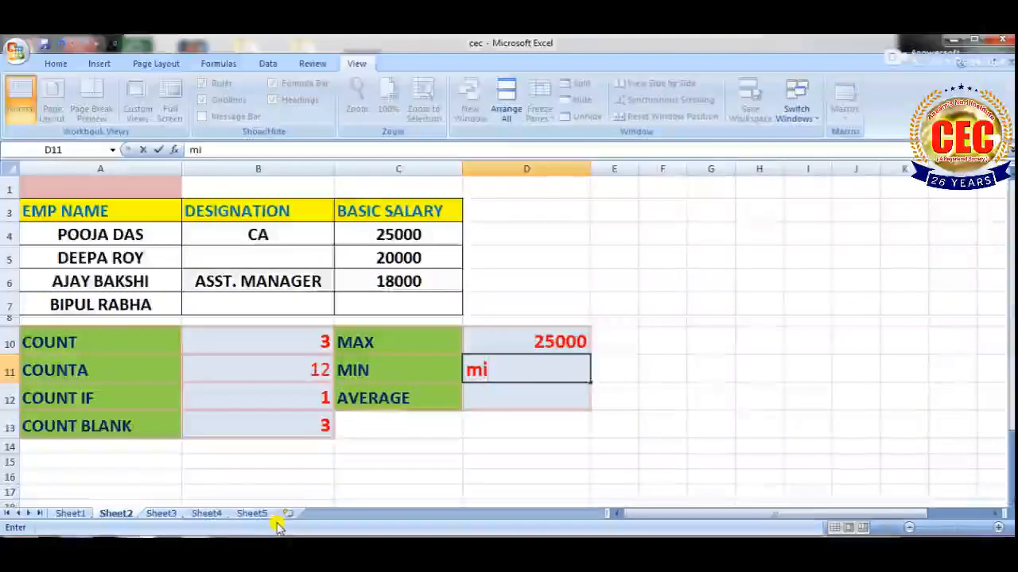
pyautogui.press('BackSpace')
pyautogui.press('BackSpace')
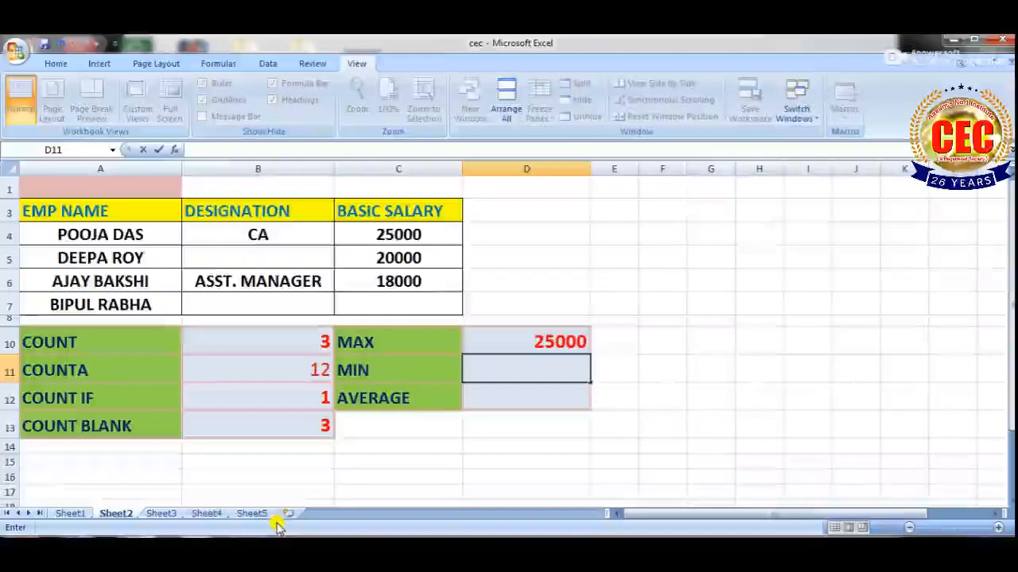
# Enter =MIN(C4:C6) in cell D11 to find the lowest basic salary.
pyautogui.write('=min')
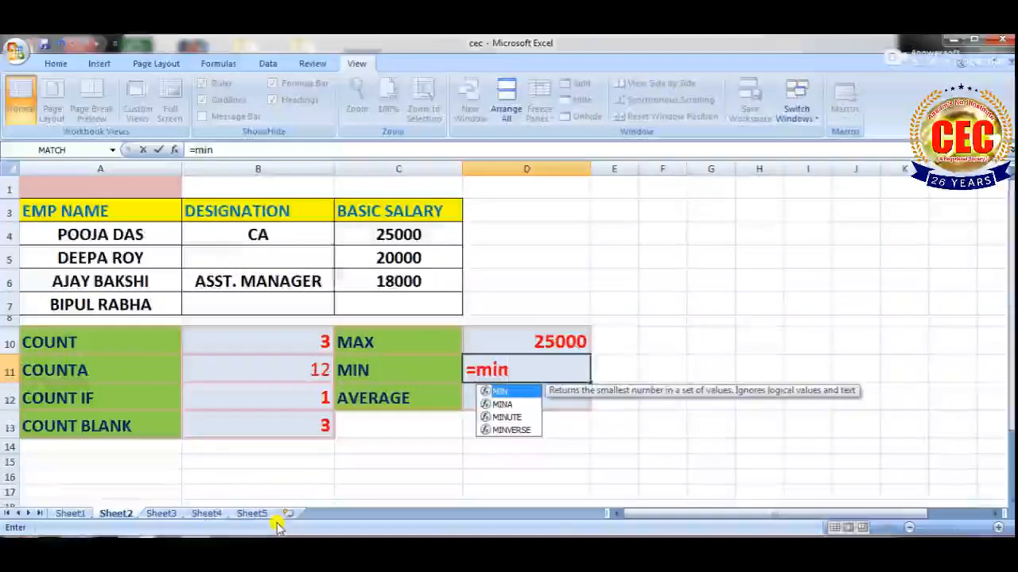
pyautogui.write('(')
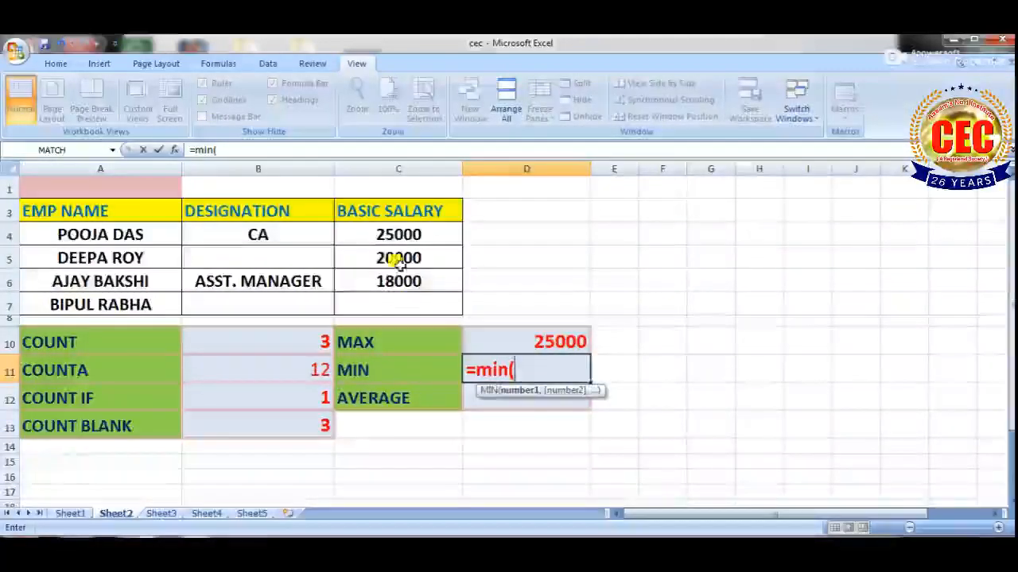
pyautogui.click(379, 228)
pyautogui.moveTo(379, 228); pyautogui.dragTo(379, 288)
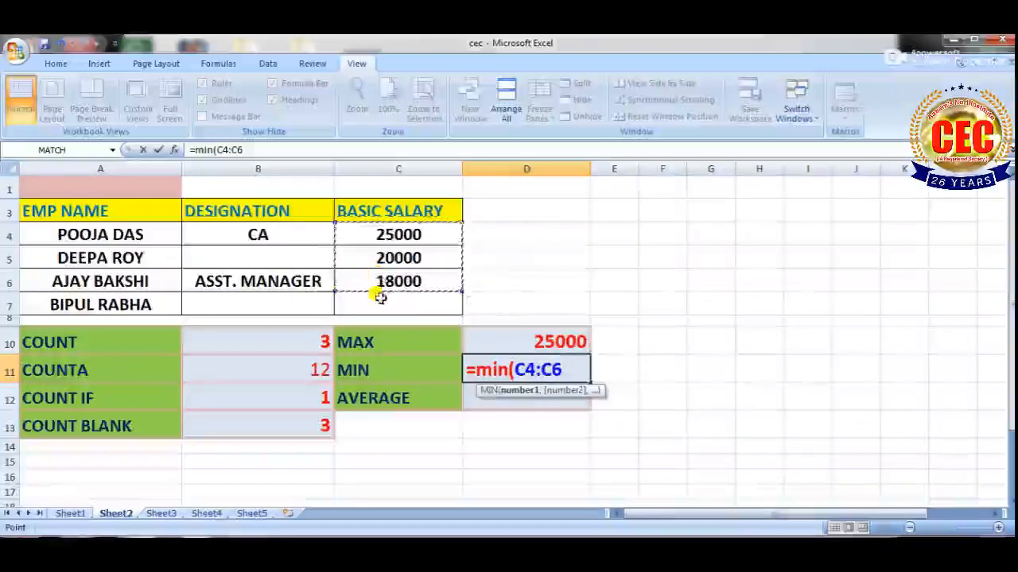
pyautogui.write(')')
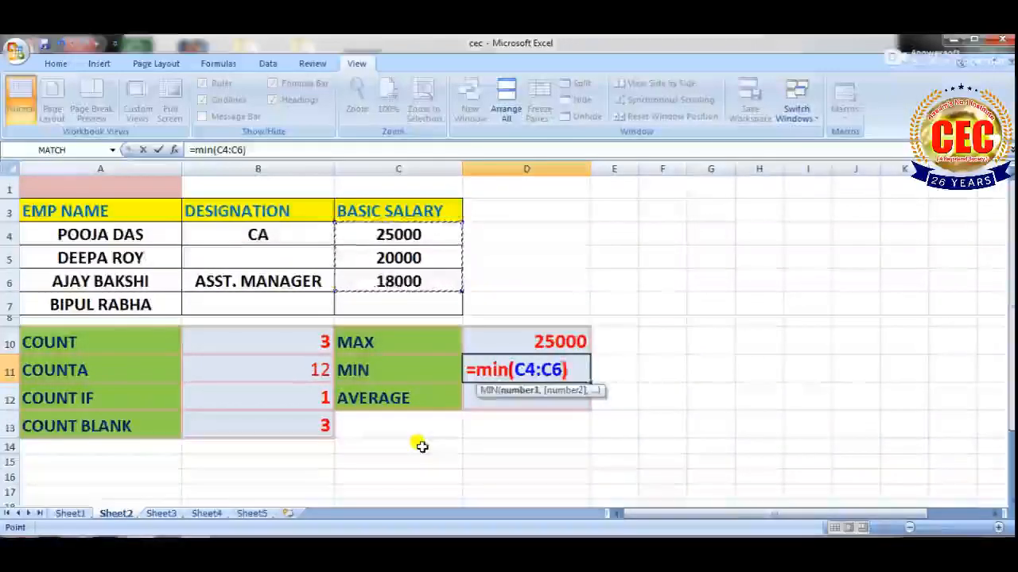
pyautogui.press('Return')
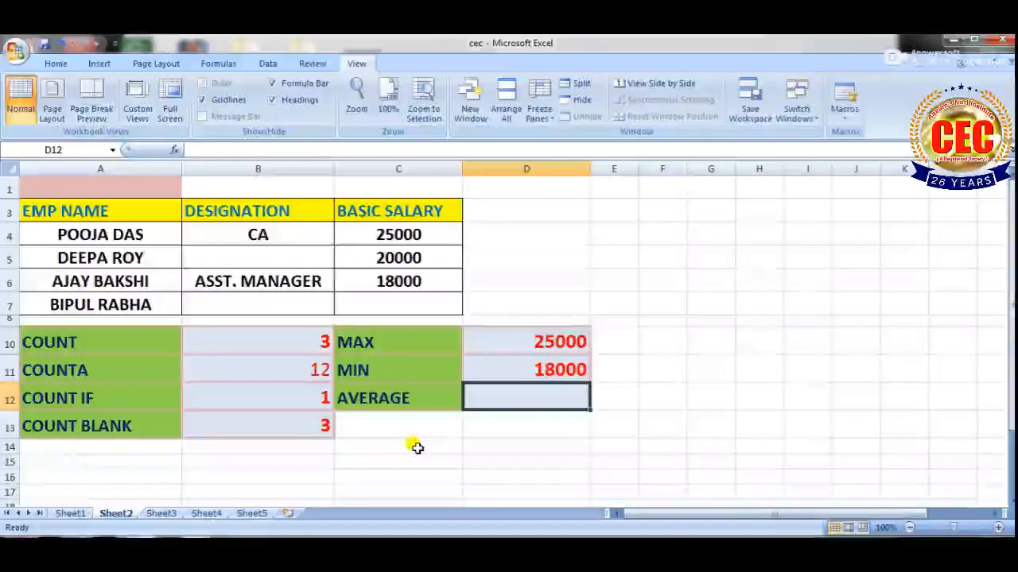
# Enter =AVERAGE(C4:C6) in cell D12 to calculate the average basic salary.
pyautogui.write('=')
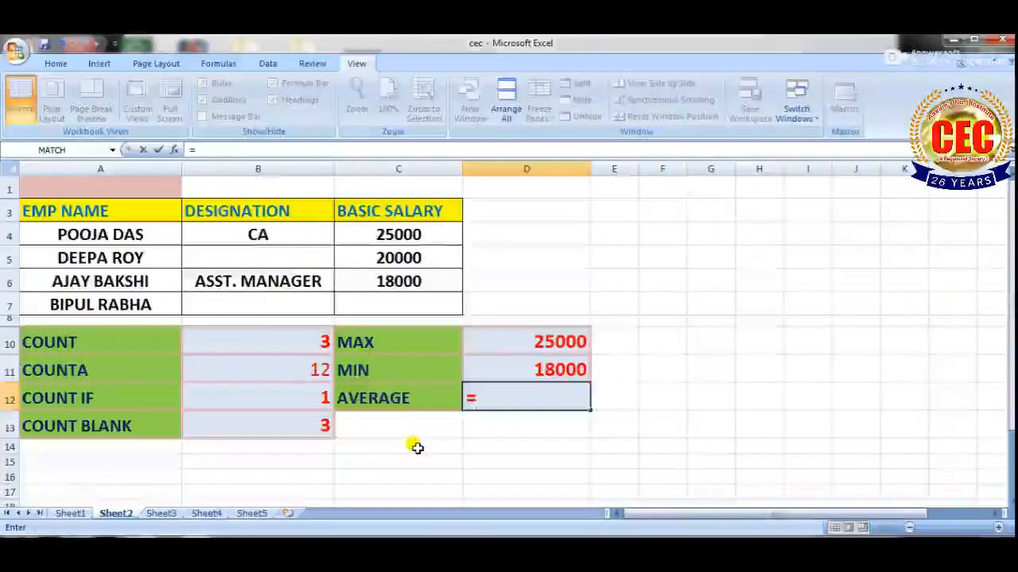
pyautogui.write('ae')
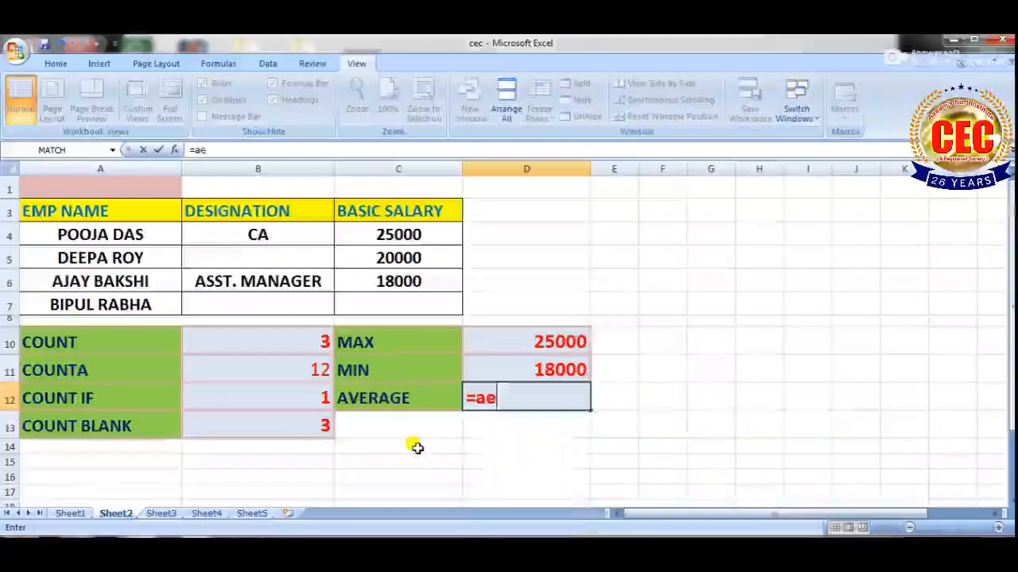
pyautogui.press('BackSpace')
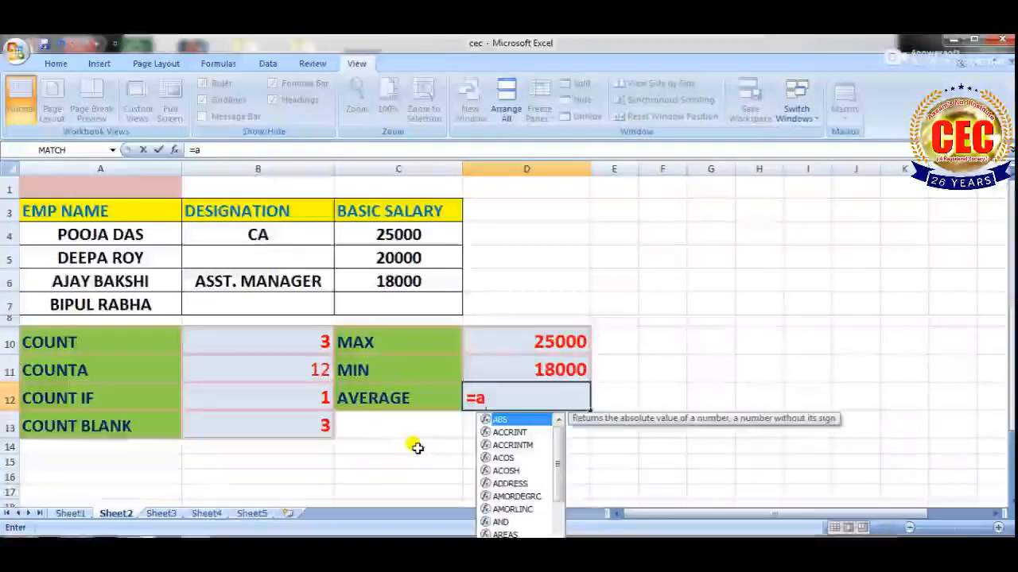
pyautogui.press('Down')
pyautogui.press('Down')
pyautogui.press('Down')
pyautogui.press('Down')
pyautogui.press('Down')
pyautogui.press('Down')
pyautogui.press('Down')
pyautogui.press('Down')
pyautogui.press('Down')
pyautogui.press('Down')
pyautogui.press('Down')
pyautogui.press('Down')
pyautogui.press('Down')
pyautogui.press('Down')
pyautogui.press('Down')
pyautogui.press('Down')
pyautogui.press('Down')
pyautogui.press('Down')
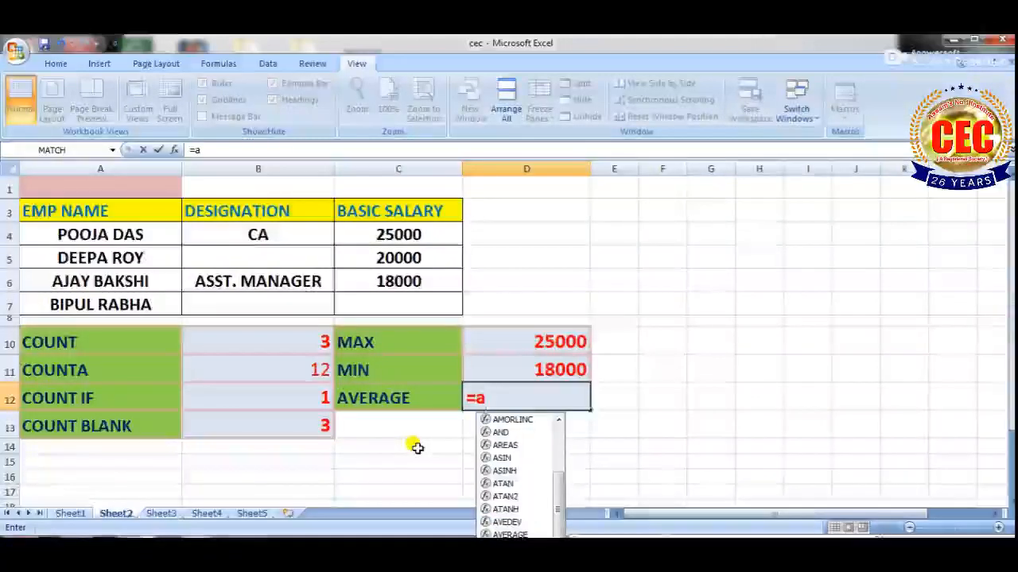
pyautogui.press('Down')
pyautogui.press('Tab')
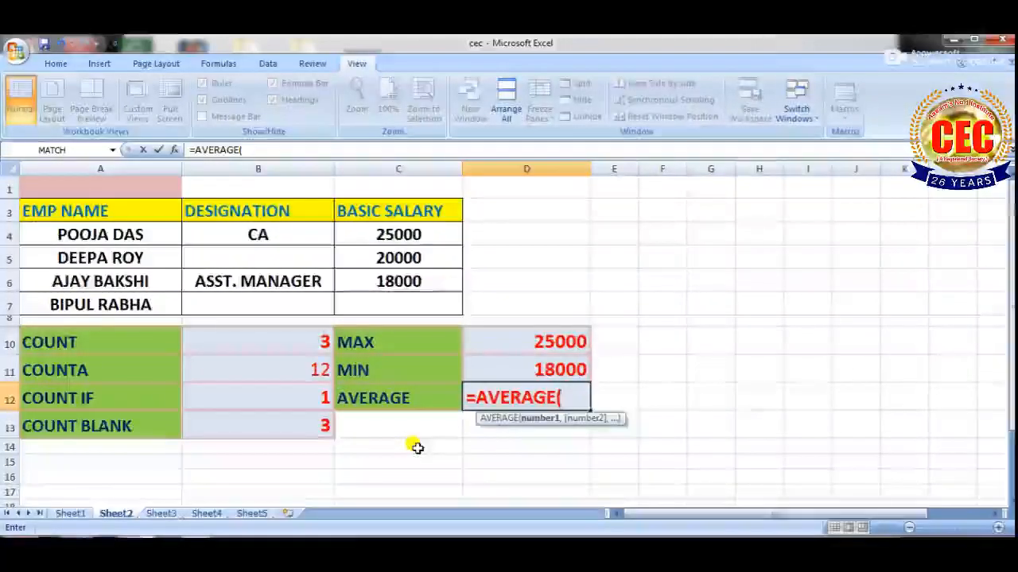
pyautogui.moveTo(384, 229); pyautogui.dragTo(383, 280)
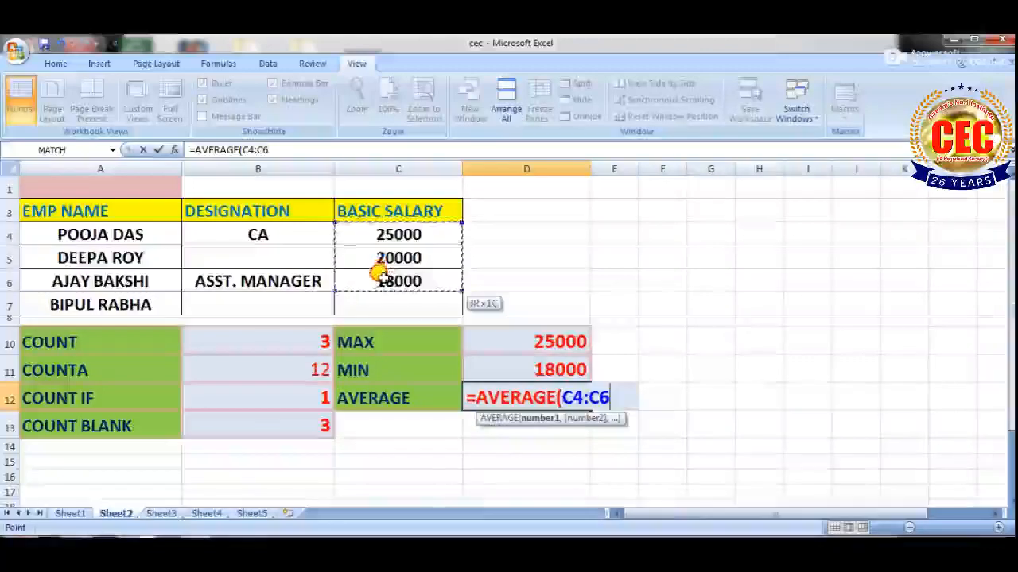
pyautogui.write(')')
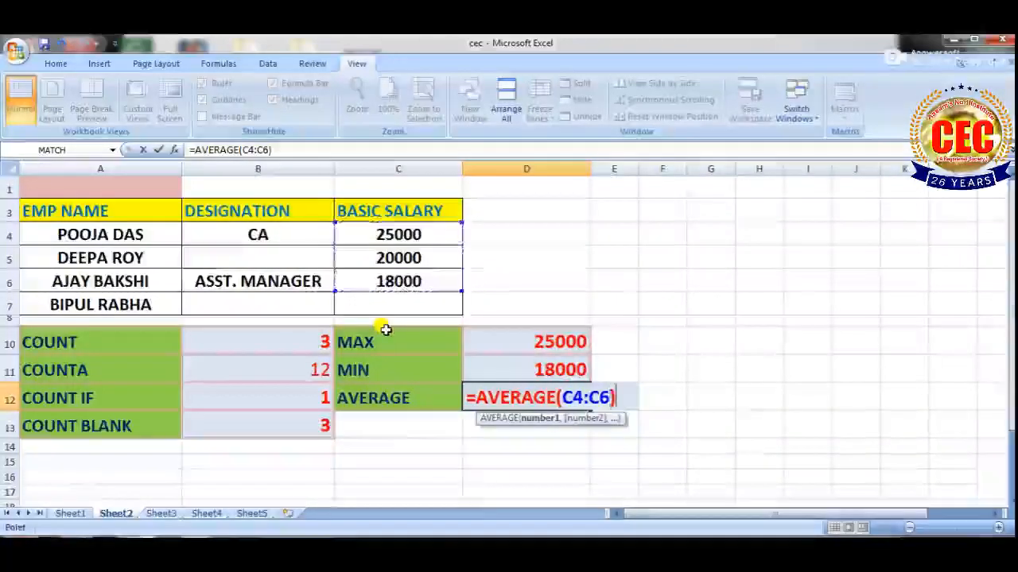
pyautogui.press('Return')
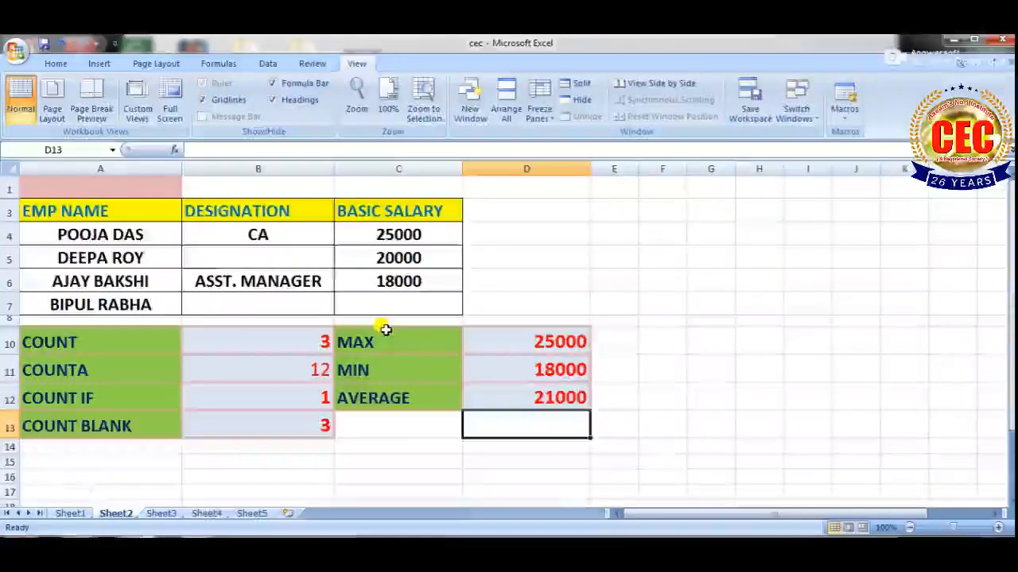